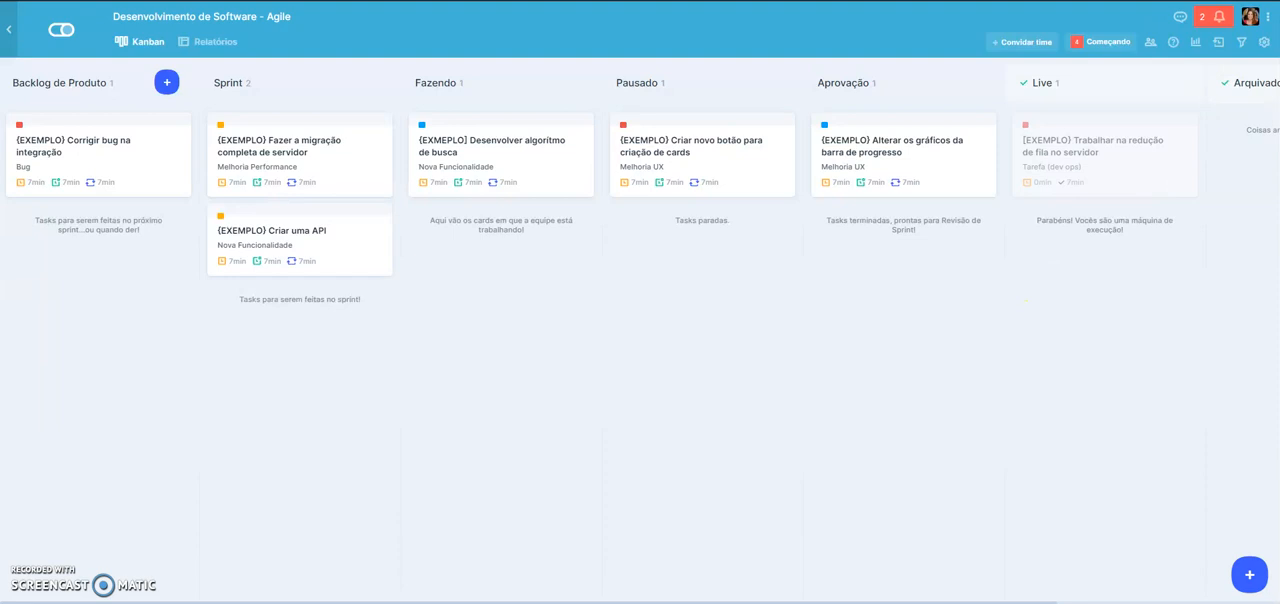
- Enable the Sprint Planner app for the Desenvolvimento de Software - Agile pipe and close the app list
{"action": "left_click", "coordinate": [1265, 44]}
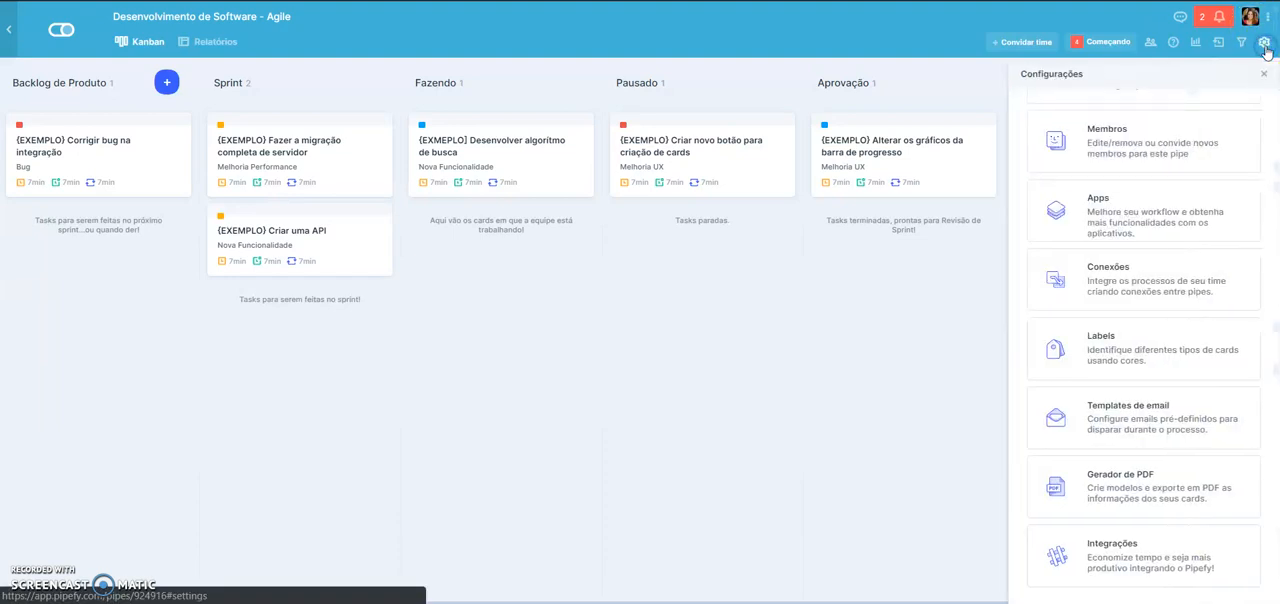
{"action": "scroll", "coordinate": [1169, 237], "scroll_direction": "up", "scroll_amount": 2}
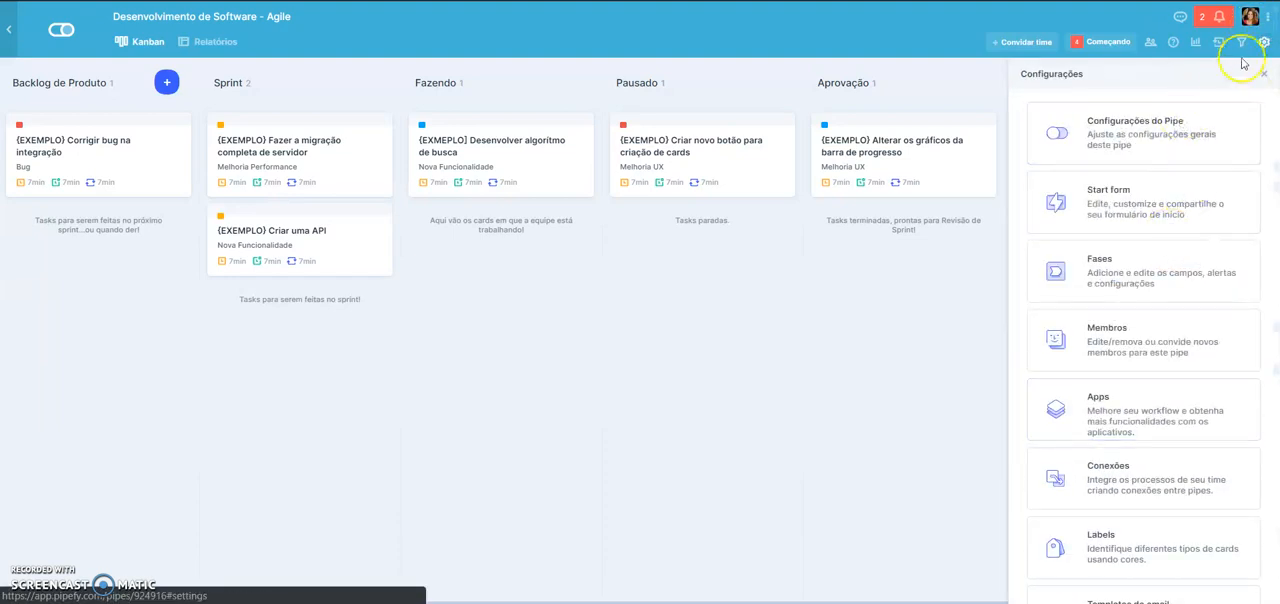
{"action": "scroll", "coordinate": [1189, 166], "scroll_direction": "down", "scroll_amount": 2}
{"action": "left_click", "coordinate": [1097, 205]}
{"action": "scroll", "coordinate": [1065, 345], "scroll_direction": "down", "scroll_amount": 2}
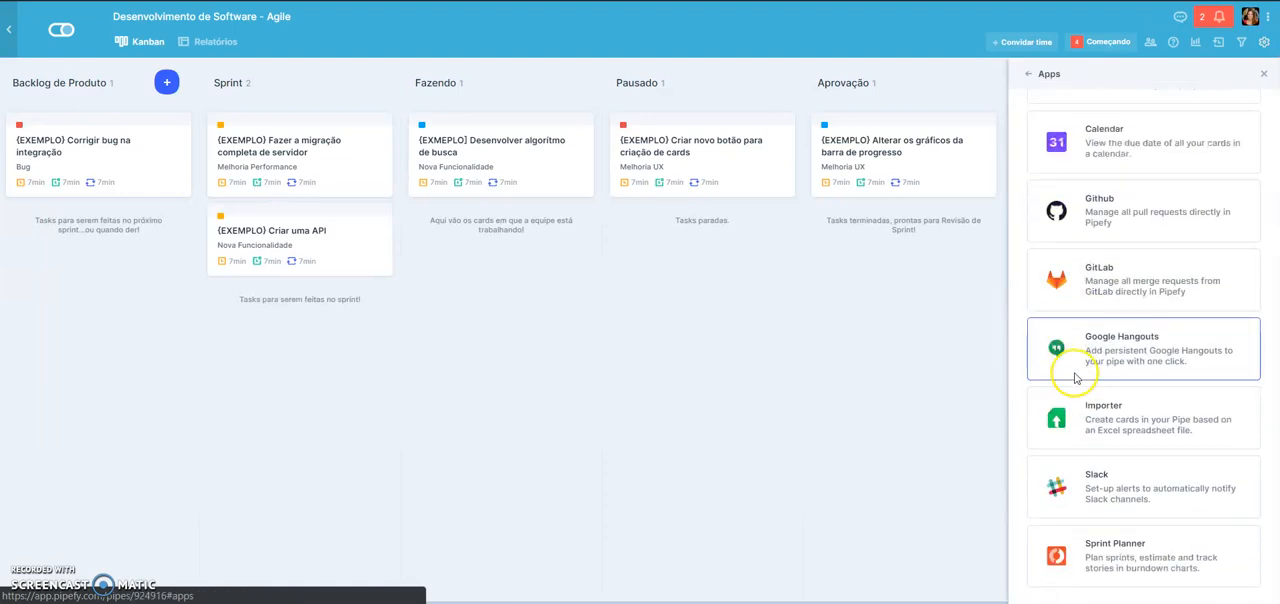
{"action": "left_click", "coordinate": [1105, 545]}
{"action": "left_click", "coordinate": [815, 150]}
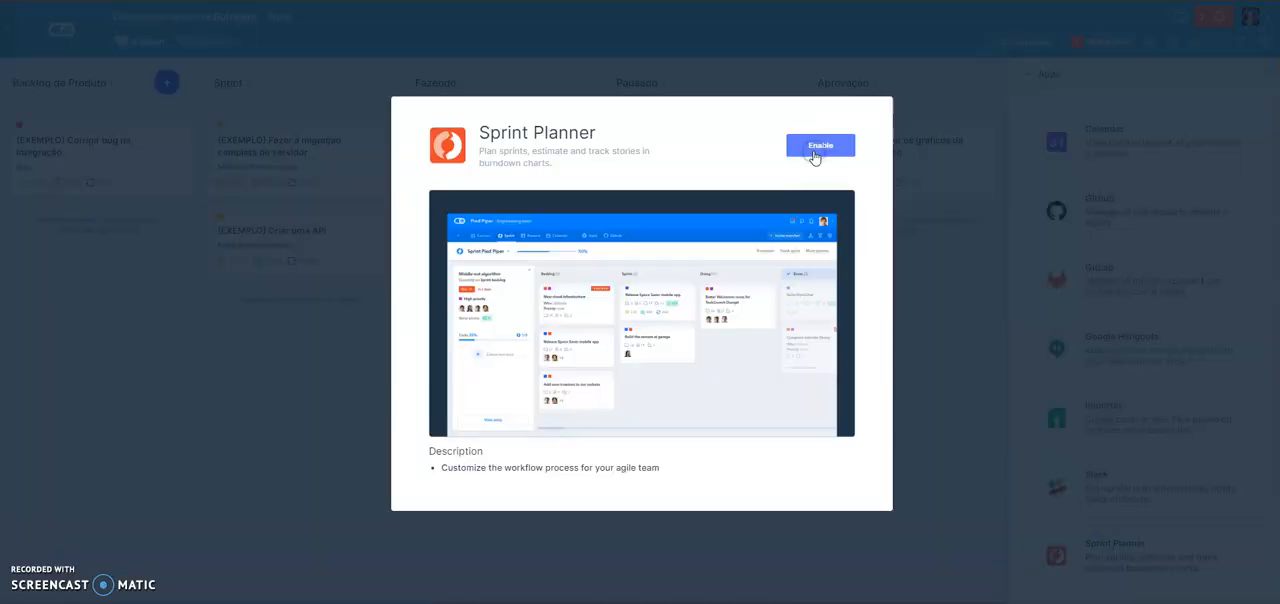
{"action": "left_click", "coordinate": [1262, 74]}
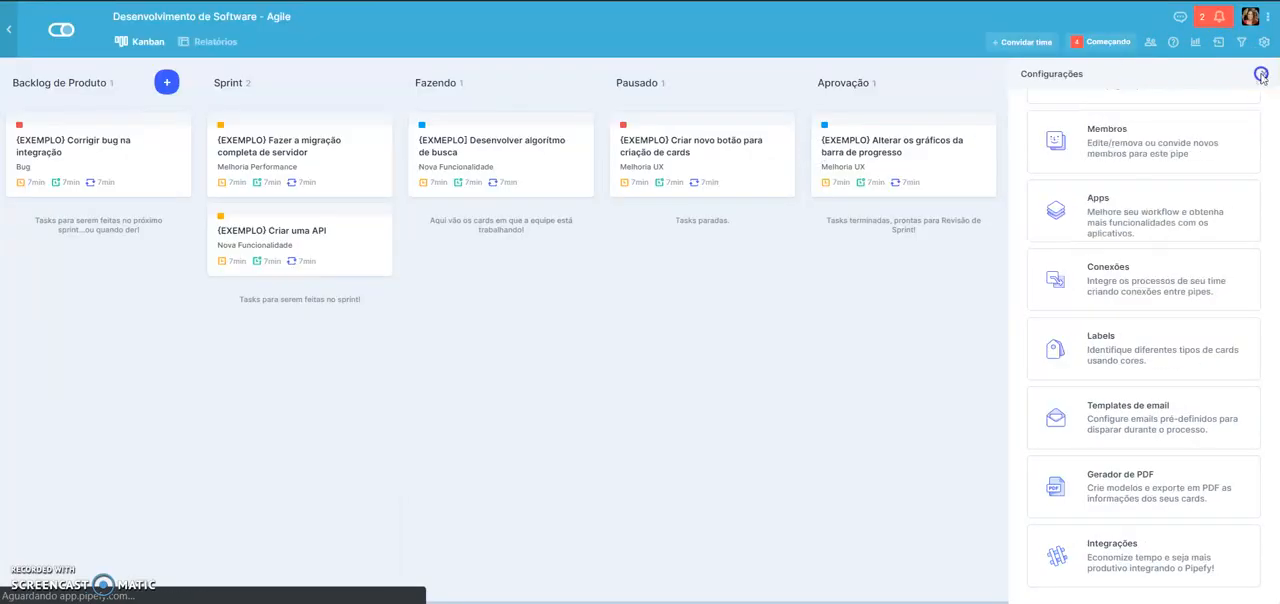
- Review the name, connected pipe and options of the pipe's existing Tasks connection, save it and close the settings
{"action": "left_click", "coordinate": [1263, 42]}
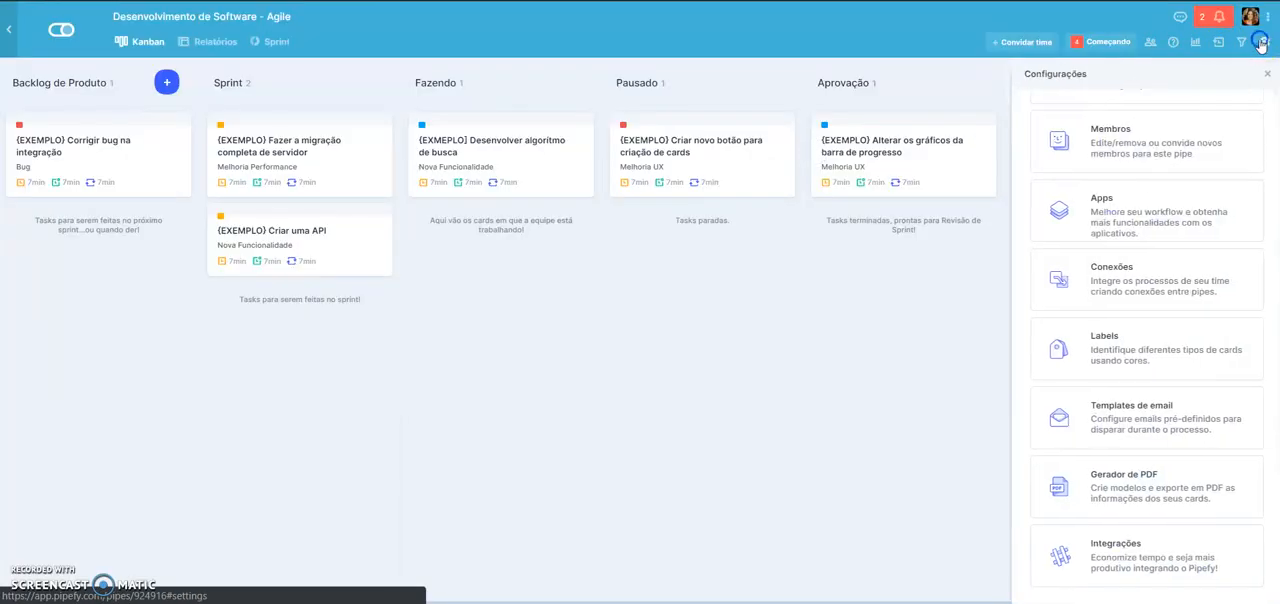
{"action": "left_click", "coordinate": [1148, 274]}
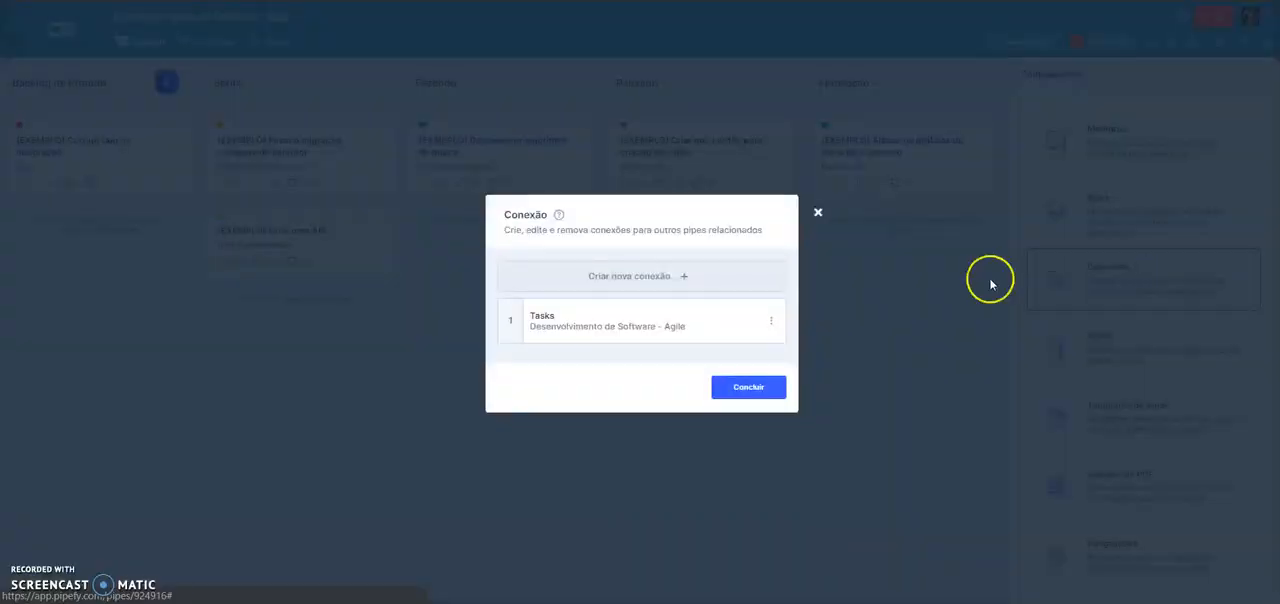
{"action": "left_click", "coordinate": [537, 317]}
{"action": "left_click", "coordinate": [515, 208]}
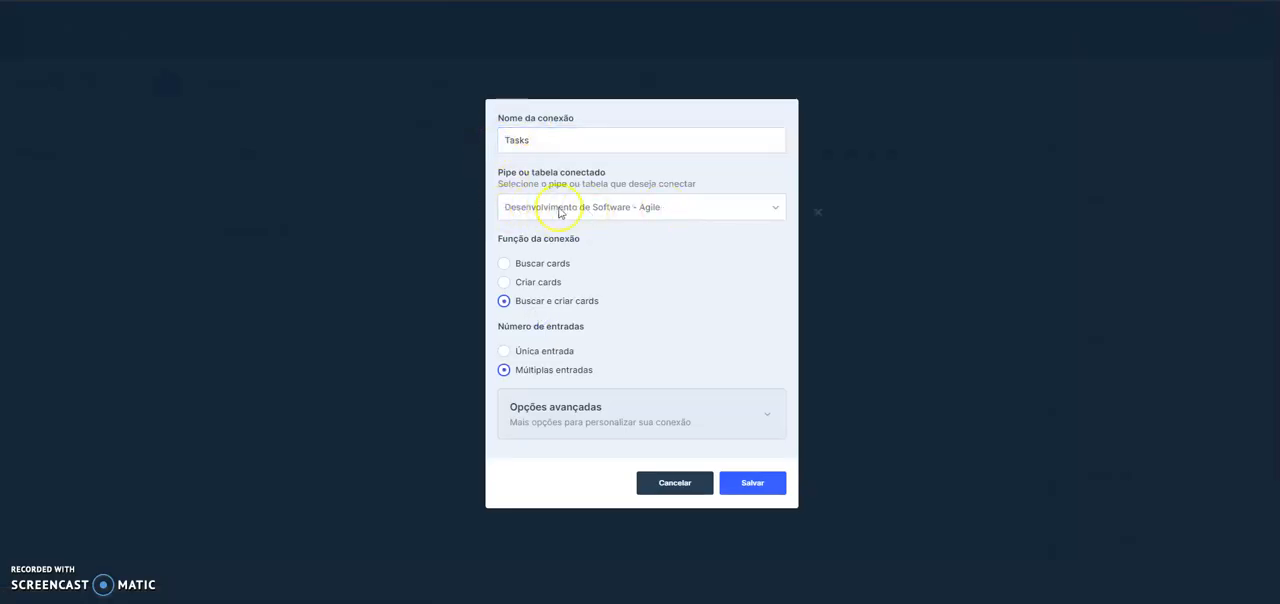
{"action": "left_click", "coordinate": [605, 147]}
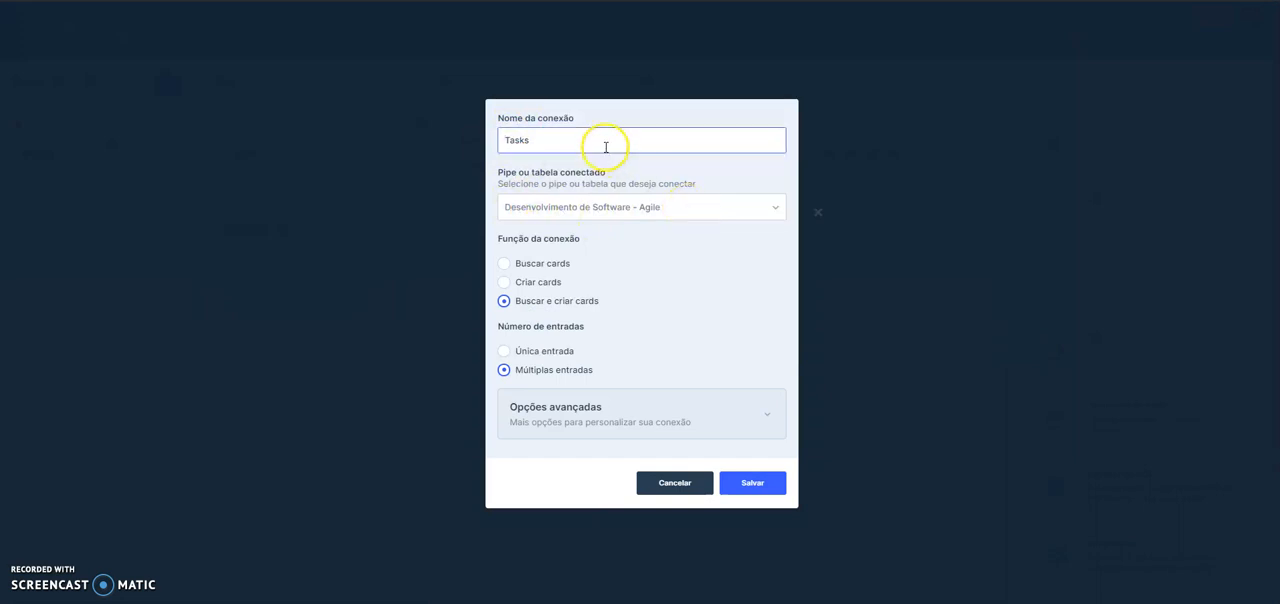
{"action": "left_click", "coordinate": [754, 492]}
{"action": "left_click", "coordinate": [754, 392]}
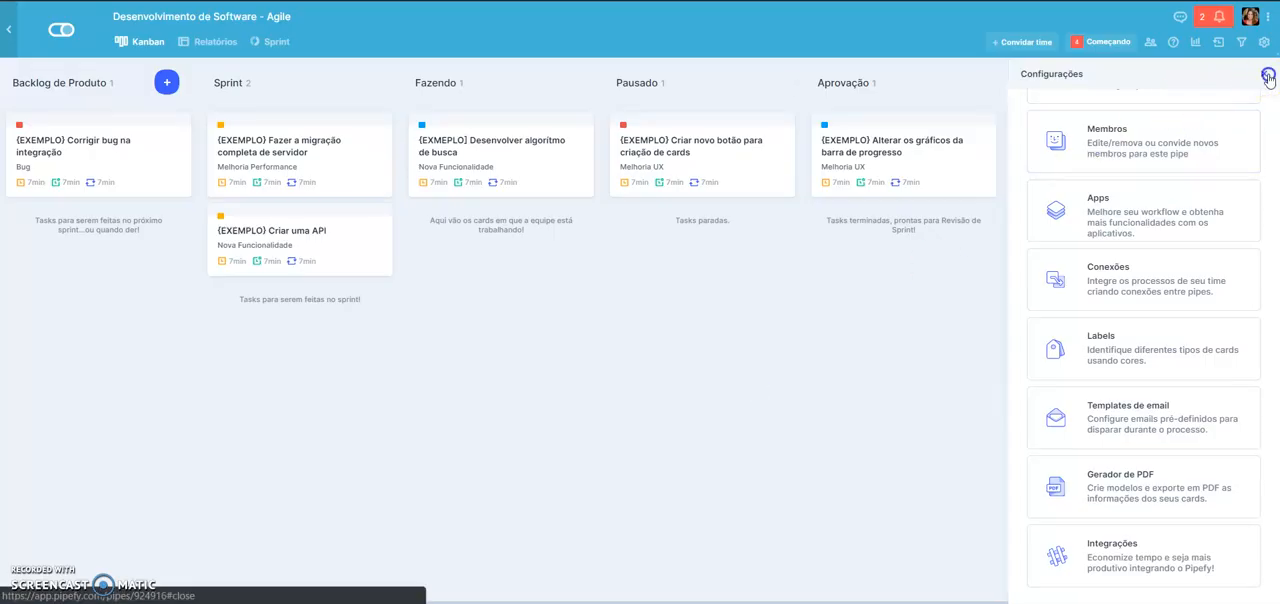
{"action": "left_click", "coordinate": [1266, 75]}
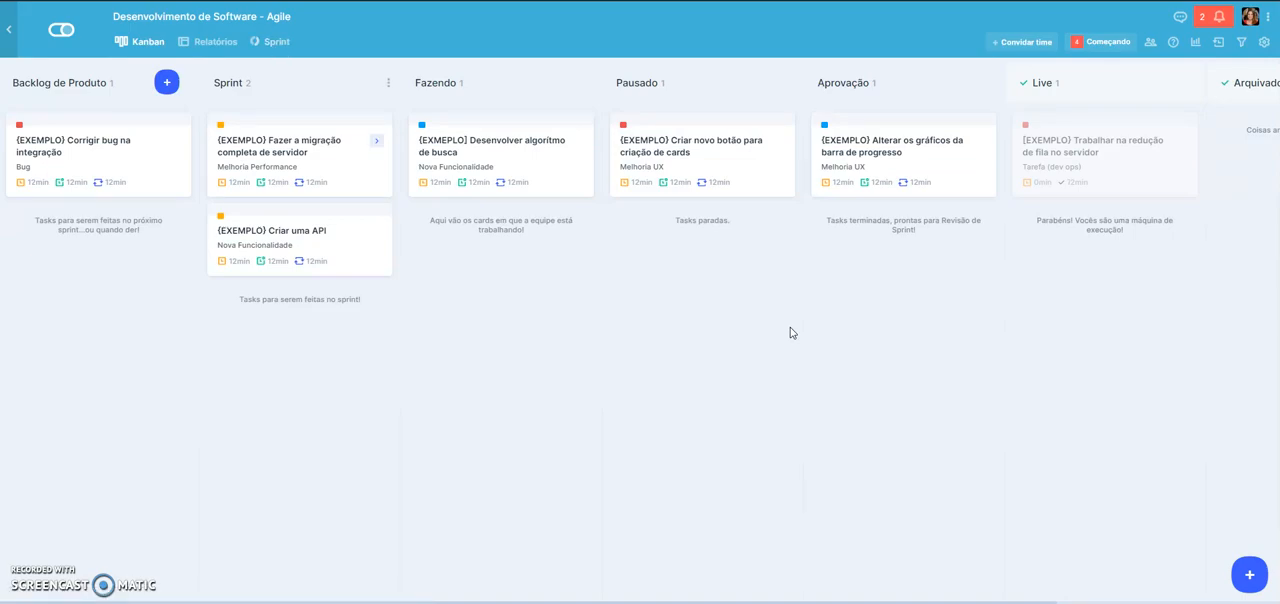
- Start a new sprint from the "Fazer a migração completa de servidor" card and name it Test
{"action": "left_click", "coordinate": [280, 147]}
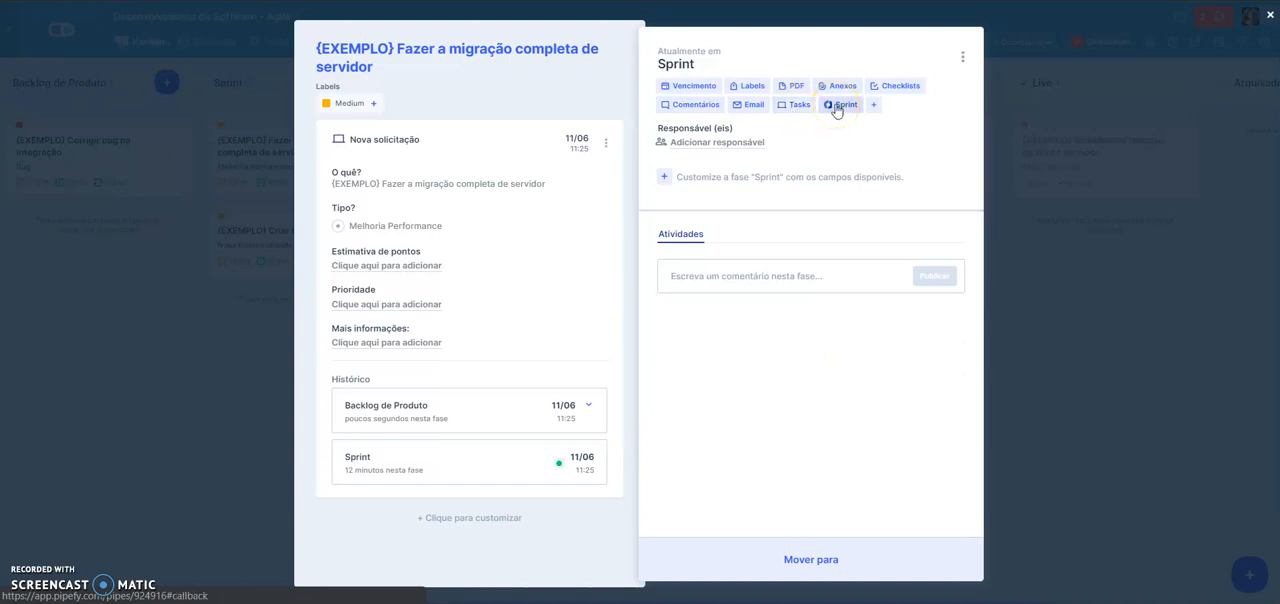
{"action": "left_click", "coordinate": [836, 106]}
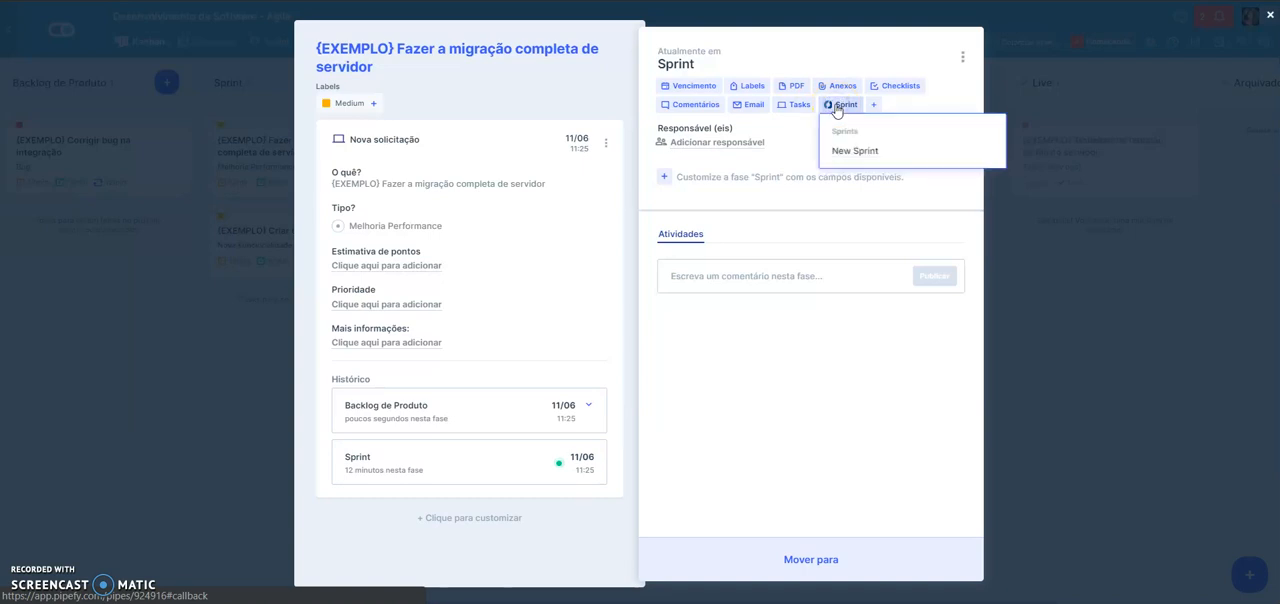
{"action": "left_click", "coordinate": [876, 146]}
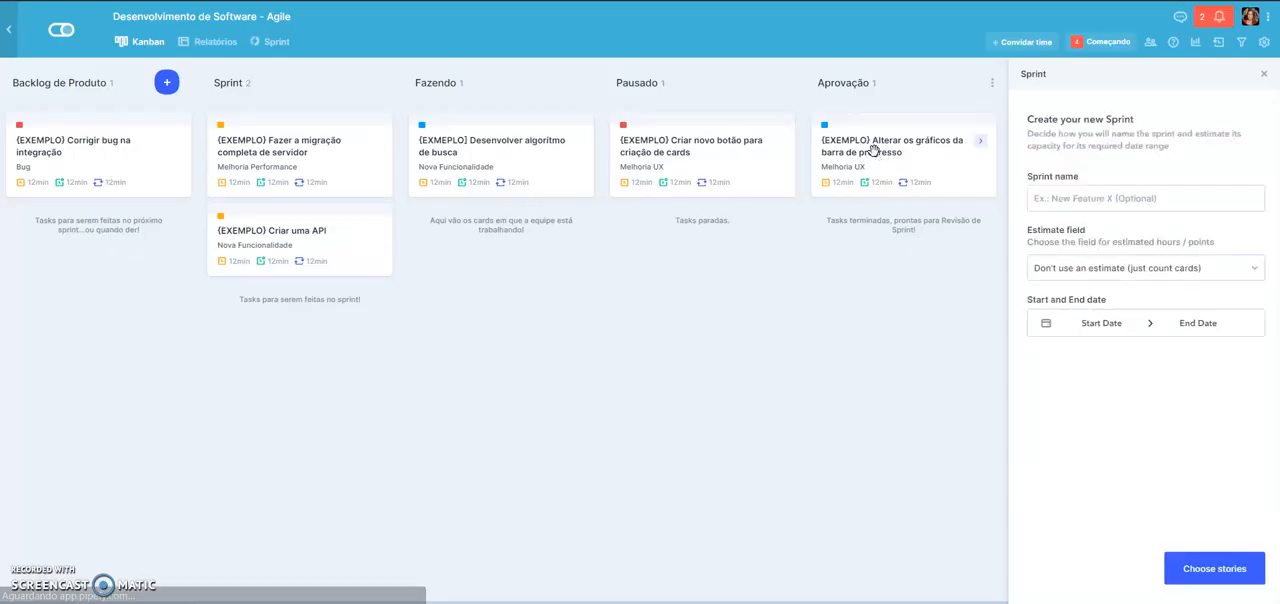
{"action": "left_click", "coordinate": [1140, 197]}
{"action": "type", "text": "Ts"}
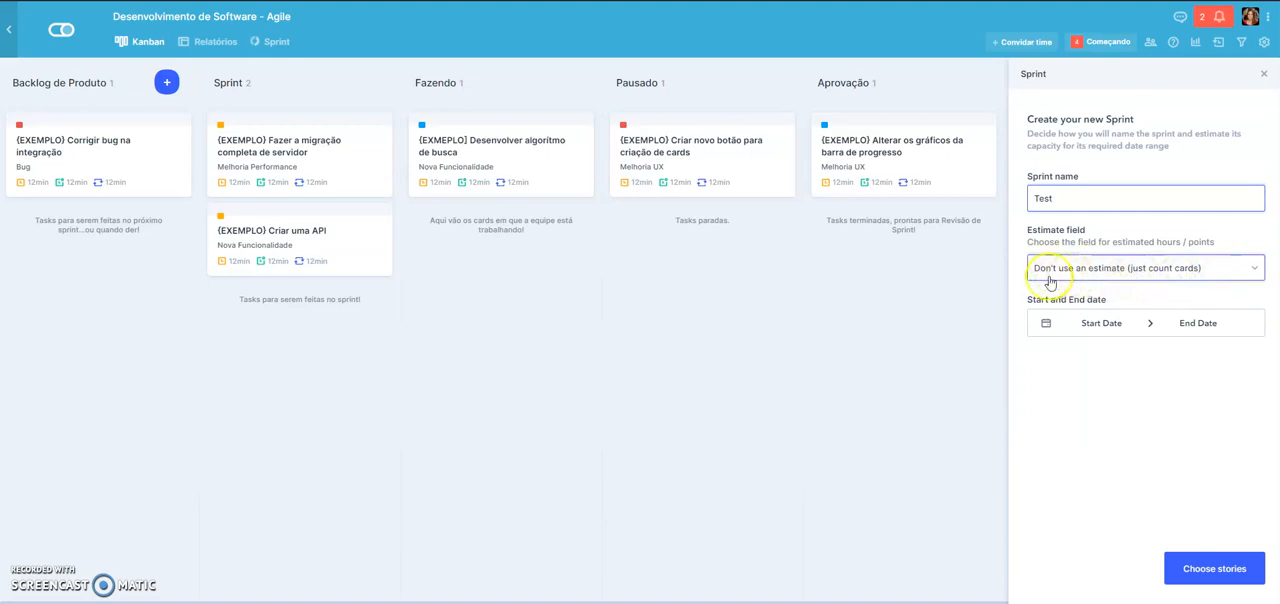
- Set the sprint's estimate field to Estimativa de pontos and its dates from 11/06/2019 to 21/06/2019
{"action": "left_click", "coordinate": [1131, 279]}
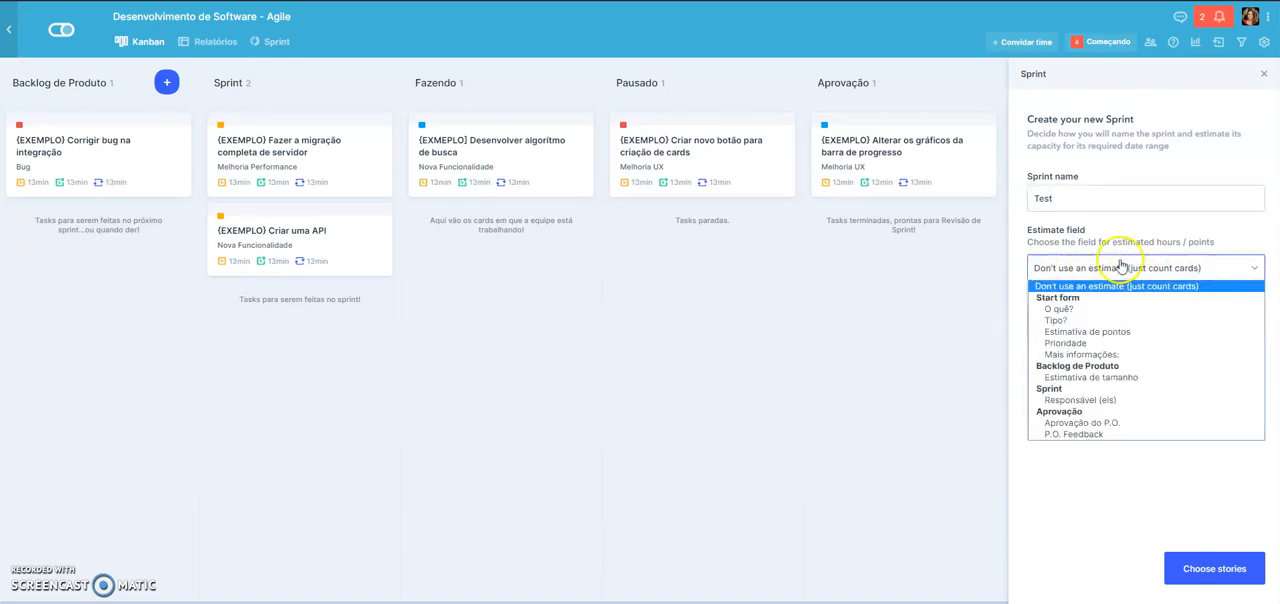
{"action": "left_click", "coordinate": [1147, 336]}
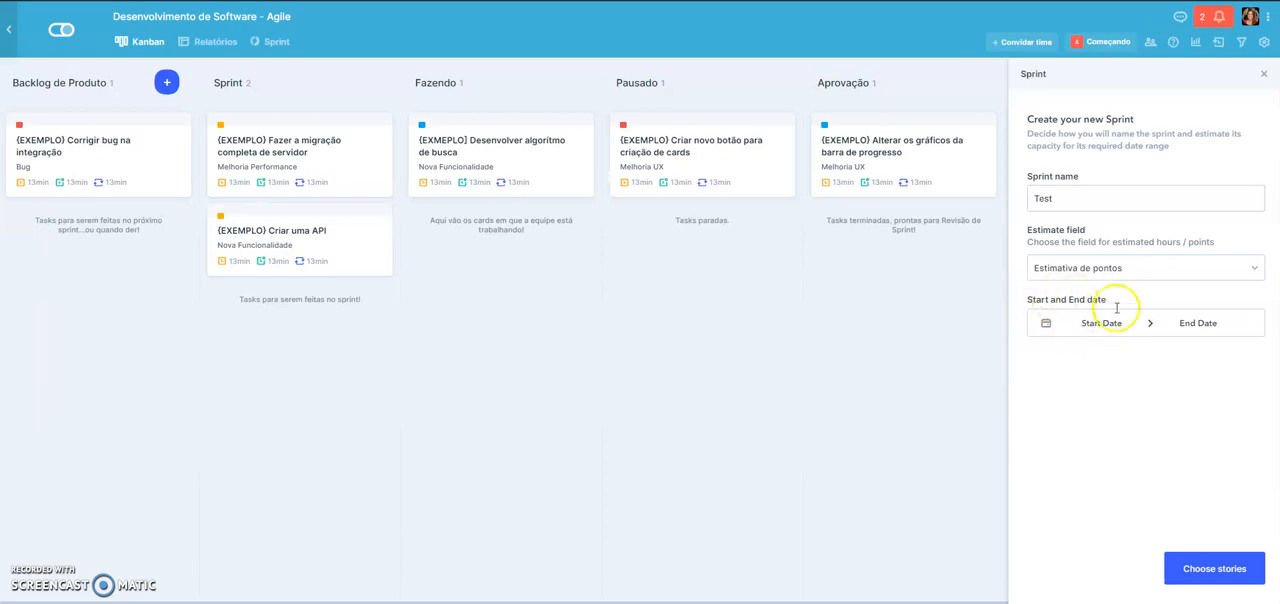
{"action": "left_click", "coordinate": [1101, 323]}
{"action": "left_click", "coordinate": [1096, 218]}
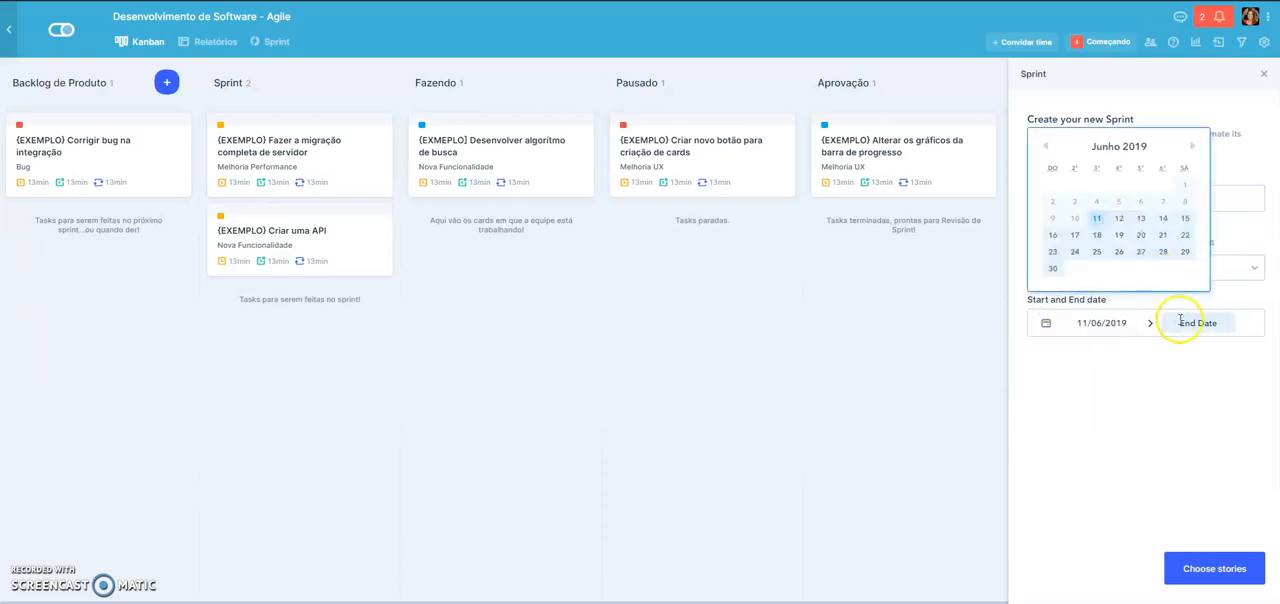
{"action": "left_click", "coordinate": [1163, 235]}
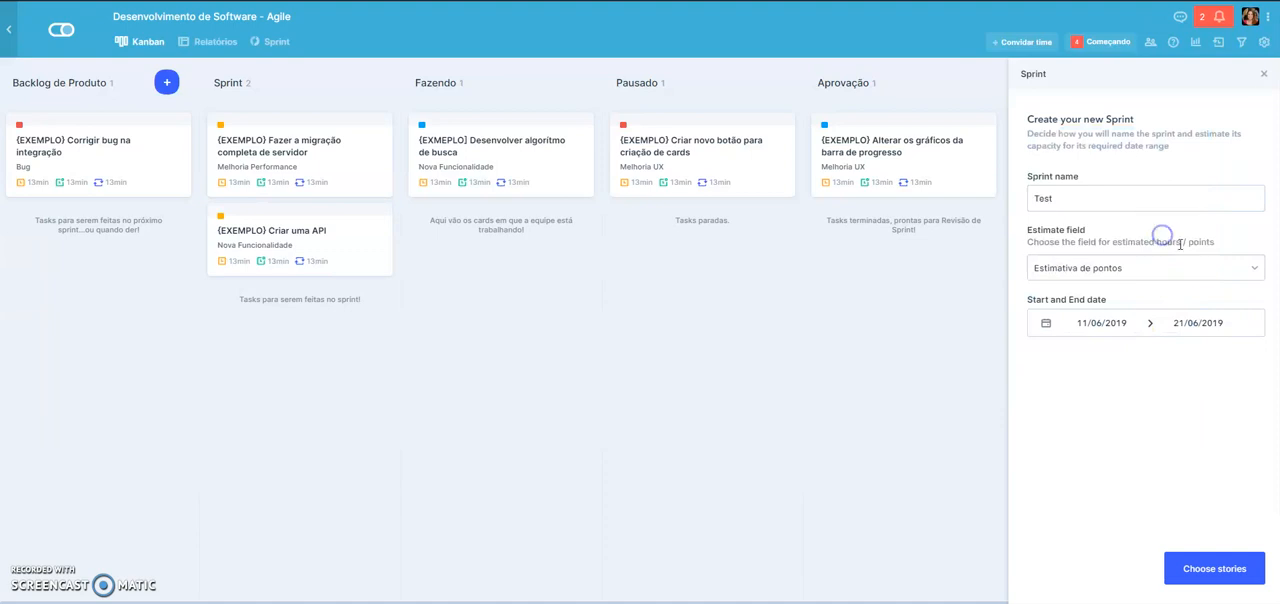
- Add the server migration and "Desenvolver algorítmo de busca" cards as the sprint's stories and start the sprint
{"action": "left_click", "coordinate": [1209, 570]}
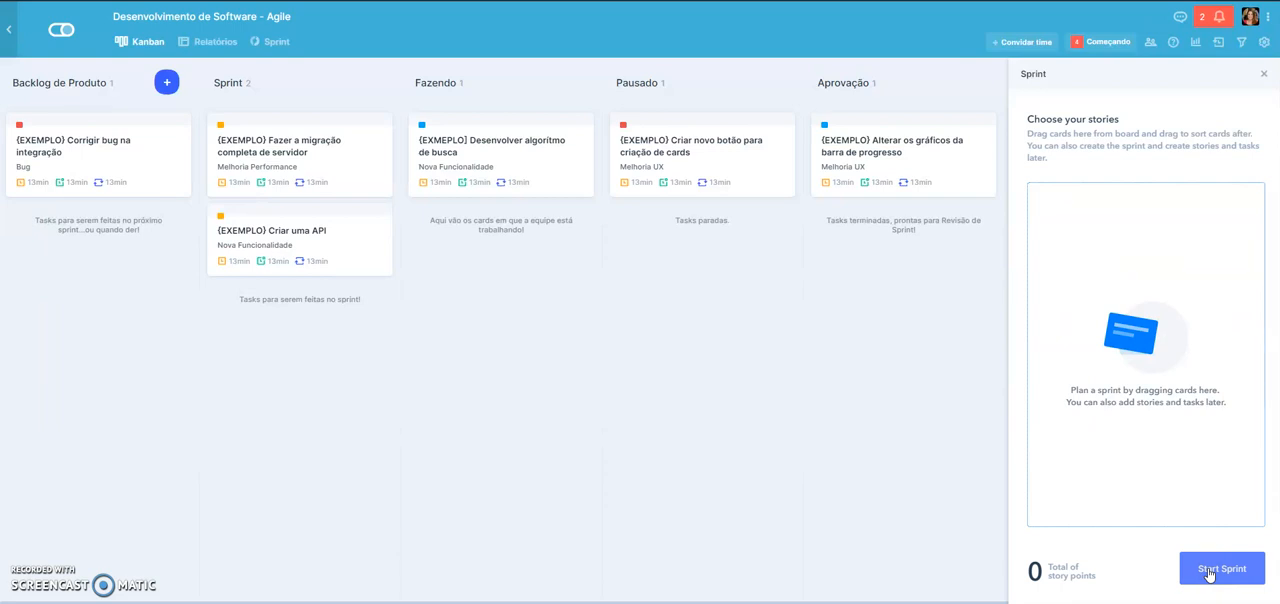
{"action": "left_click_drag", "start_coordinate": [343, 160], "coordinate": [1160, 320]}
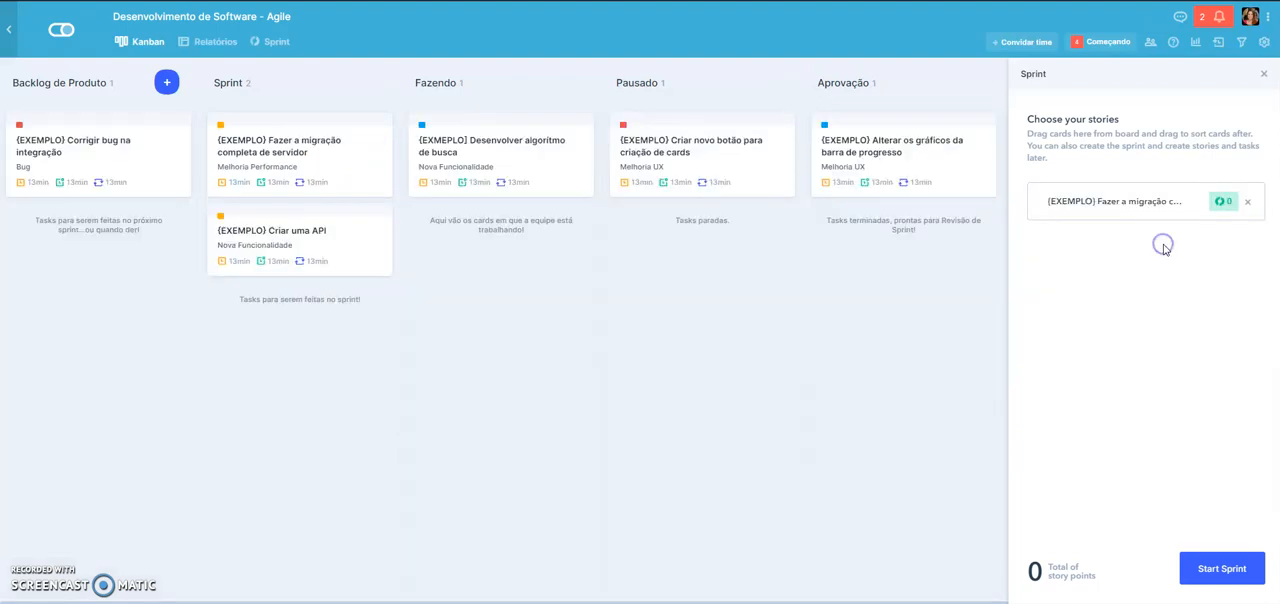
{"action": "left_click_drag", "start_coordinate": [532, 207], "coordinate": [1125, 272]}
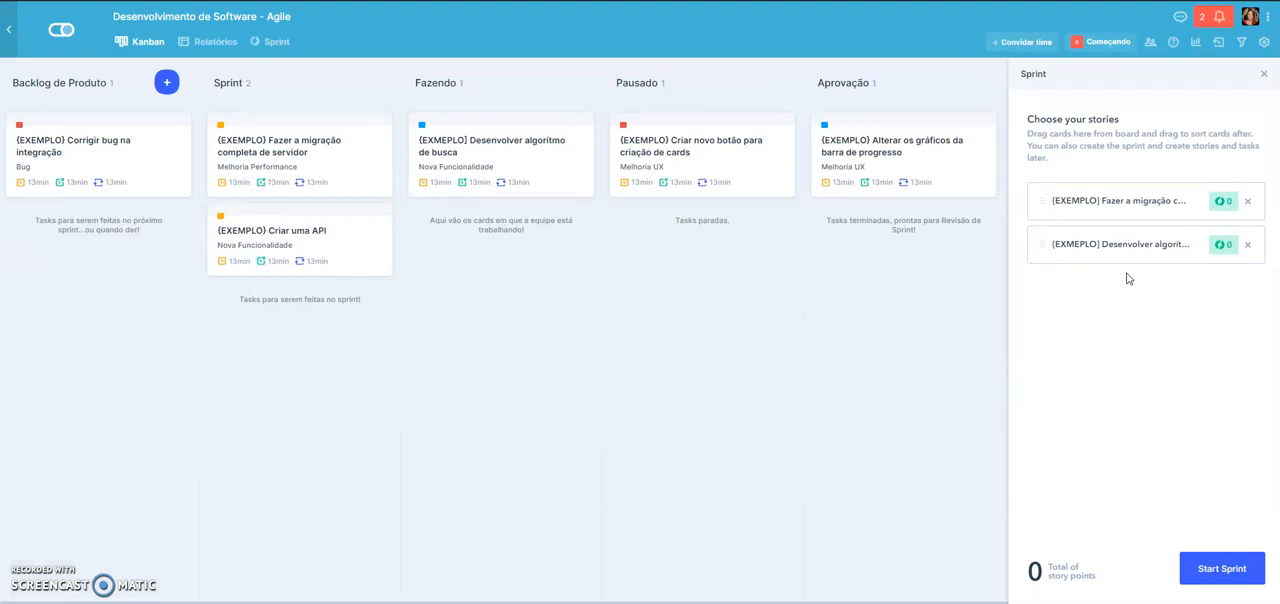
{"action": "left_click", "coordinate": [1223, 572]}
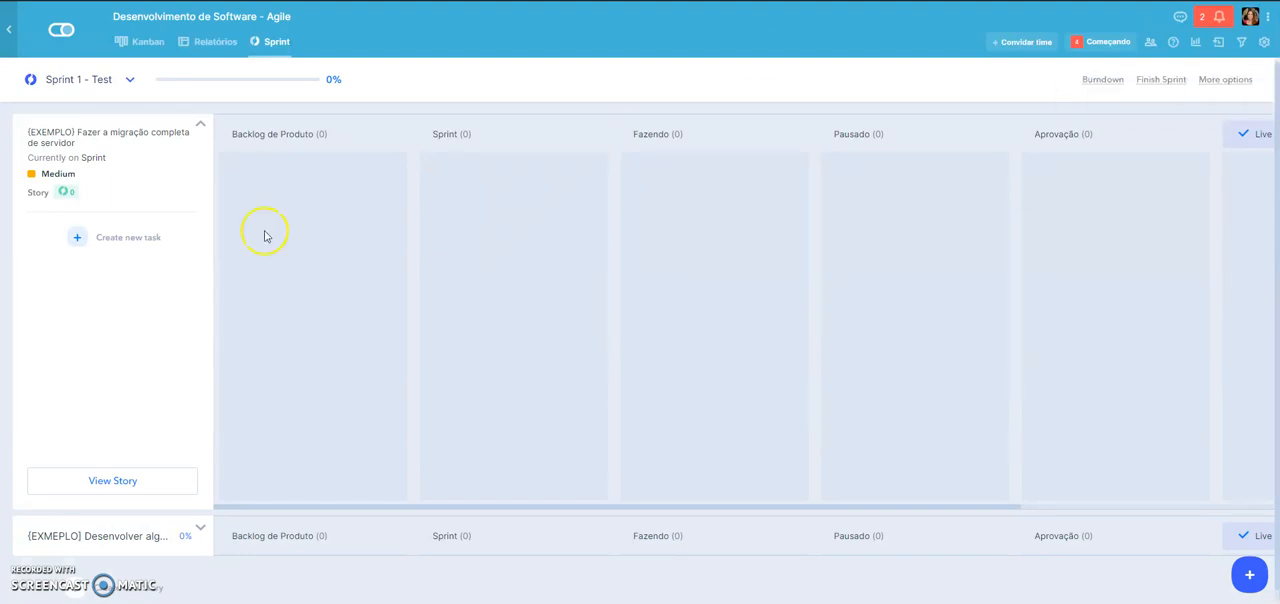
- Examine the list of active sprints and the server migration story's lane, collapsing and expanding it
{"action": "left_click", "coordinate": [72, 79]}
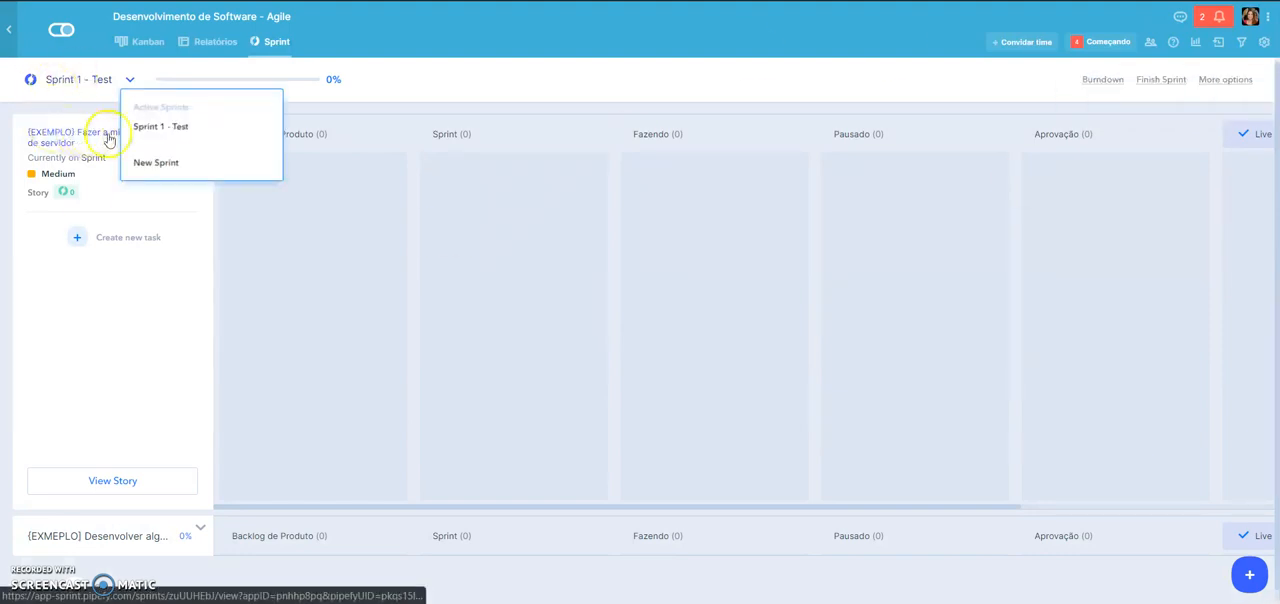
{"action": "left_click", "coordinate": [366, 128]}
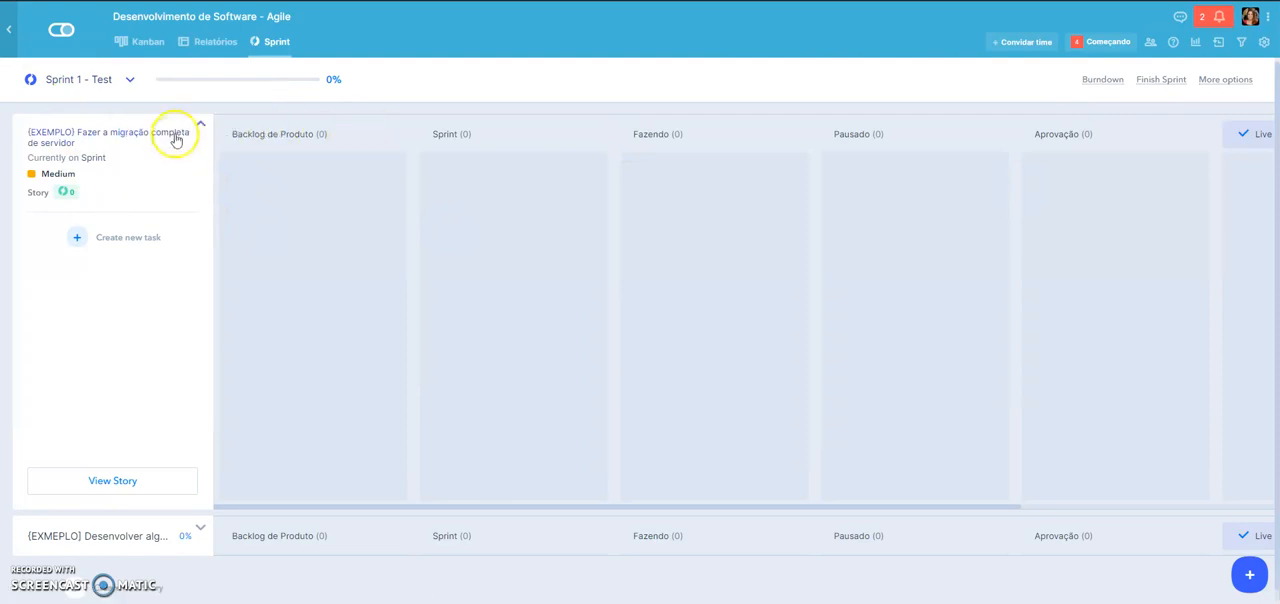
{"action": "left_click", "coordinate": [200, 124]}
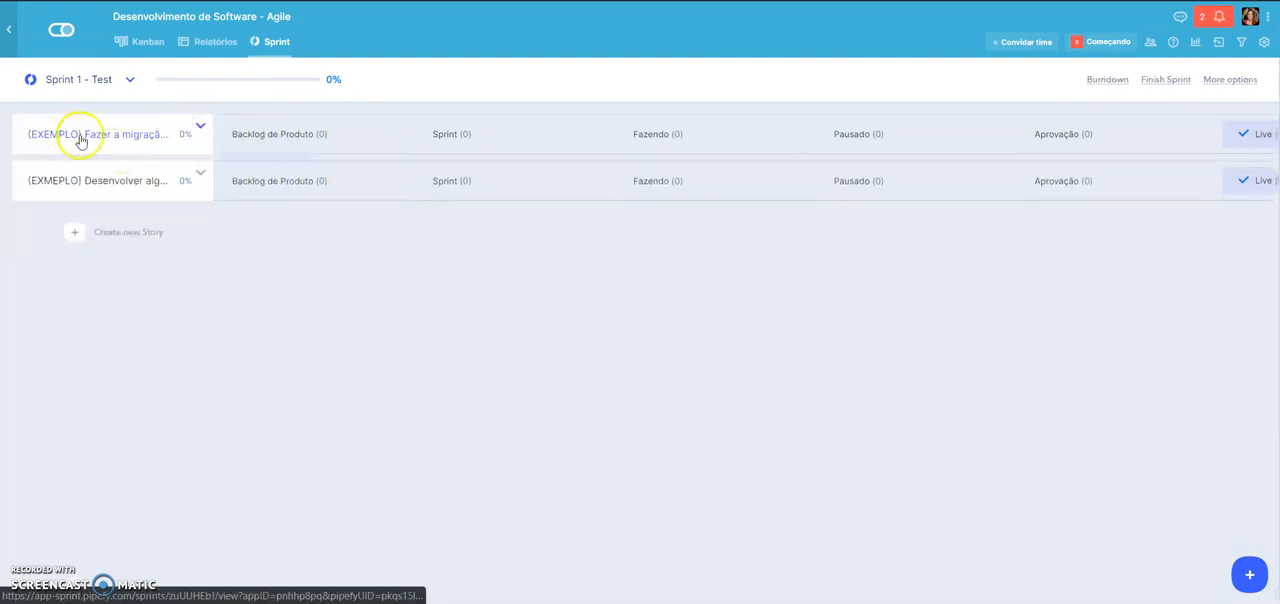
{"action": "left_click", "coordinate": [157, 132]}
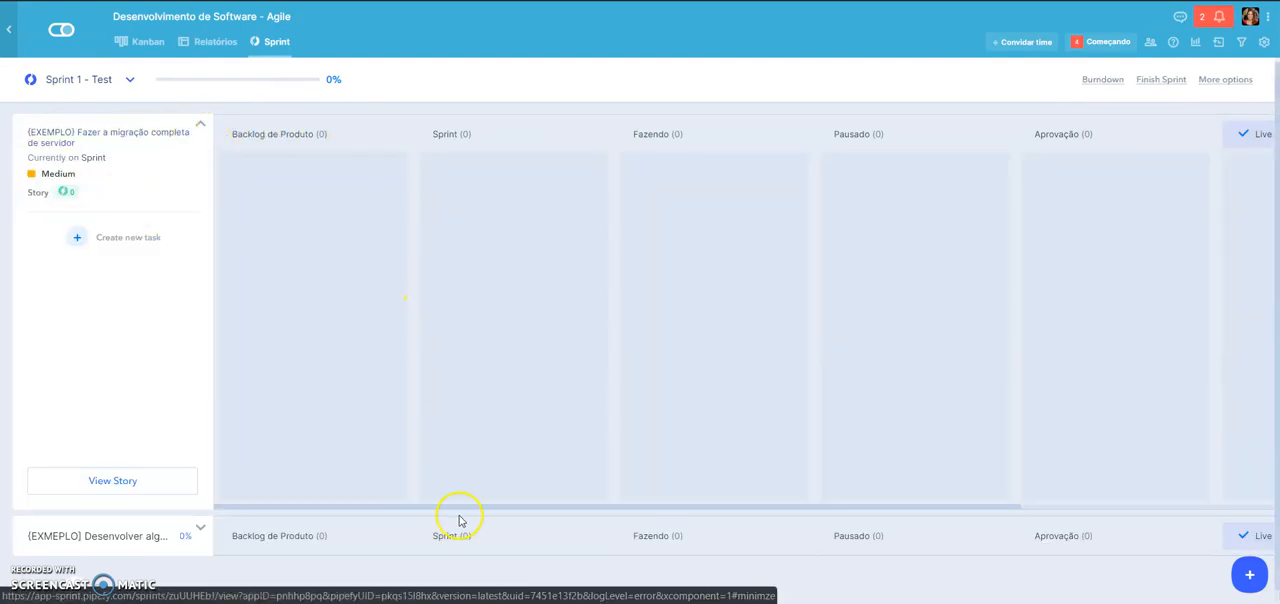
{"action": "mouse_move", "coordinate": [438, 509]}
{"action": "left_mouse_down"}
{"action": "mouse_move", "coordinate": [749, 506]}
{"action": "mouse_move", "coordinate": [414, 515]}
{"action": "left_mouse_up"}
{"action": "left_click", "coordinate": [198, 128]}
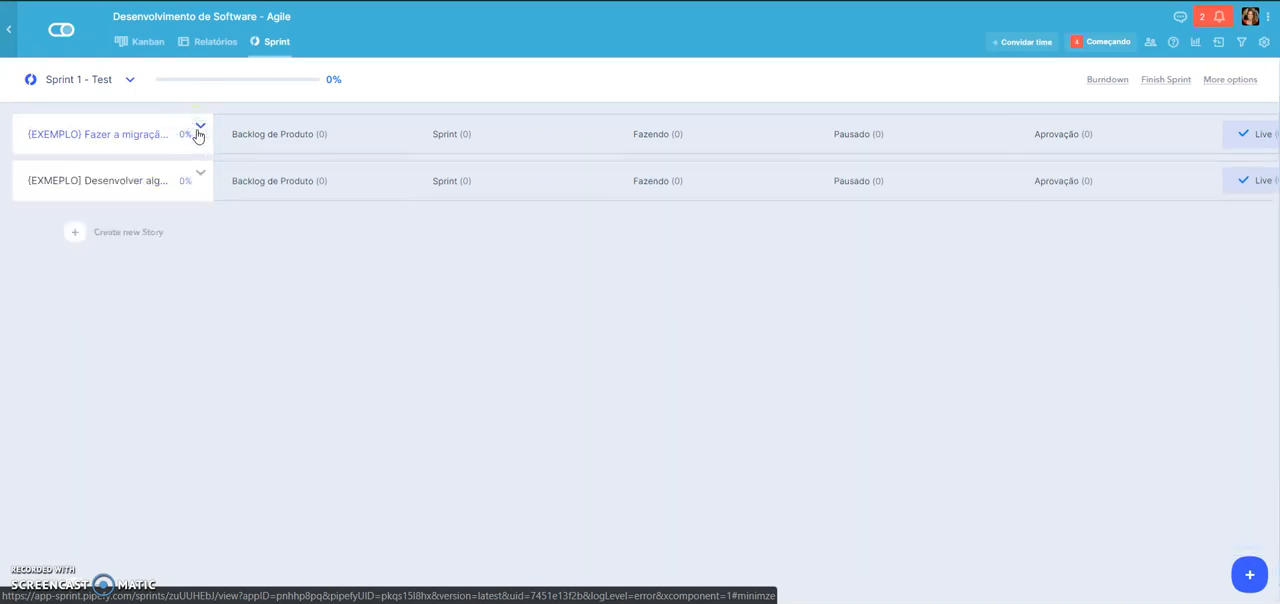
{"action": "left_click", "coordinate": [198, 133]}
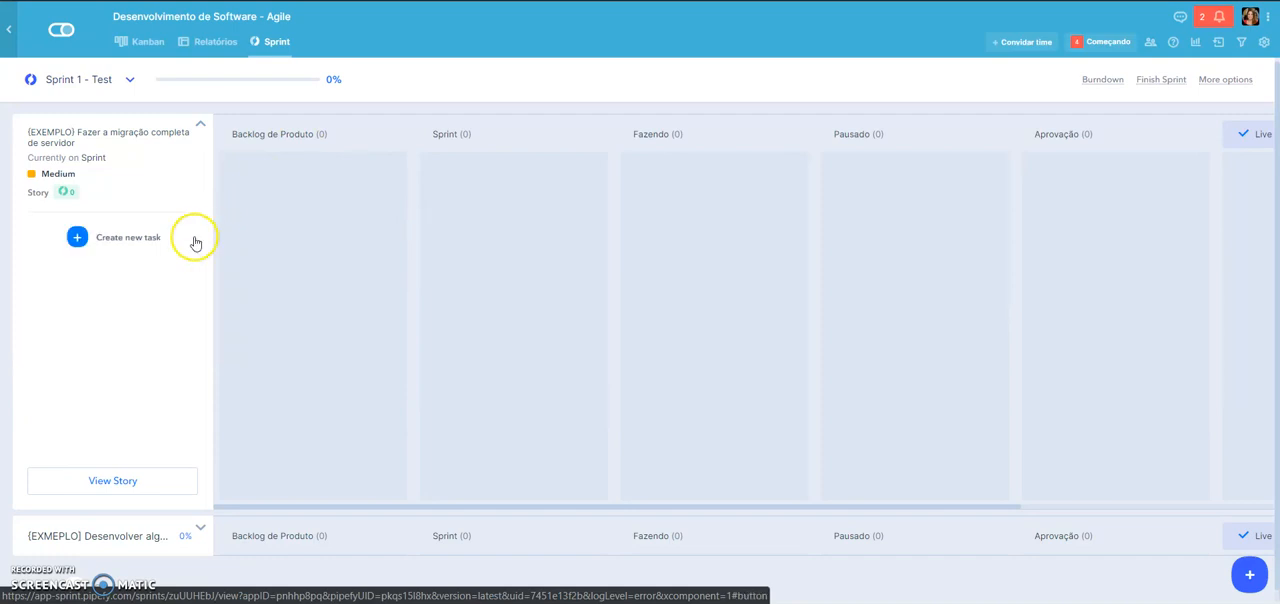
{"action": "left_click", "coordinate": [200, 125]}
{"action": "left_click", "coordinate": [157, 140]}
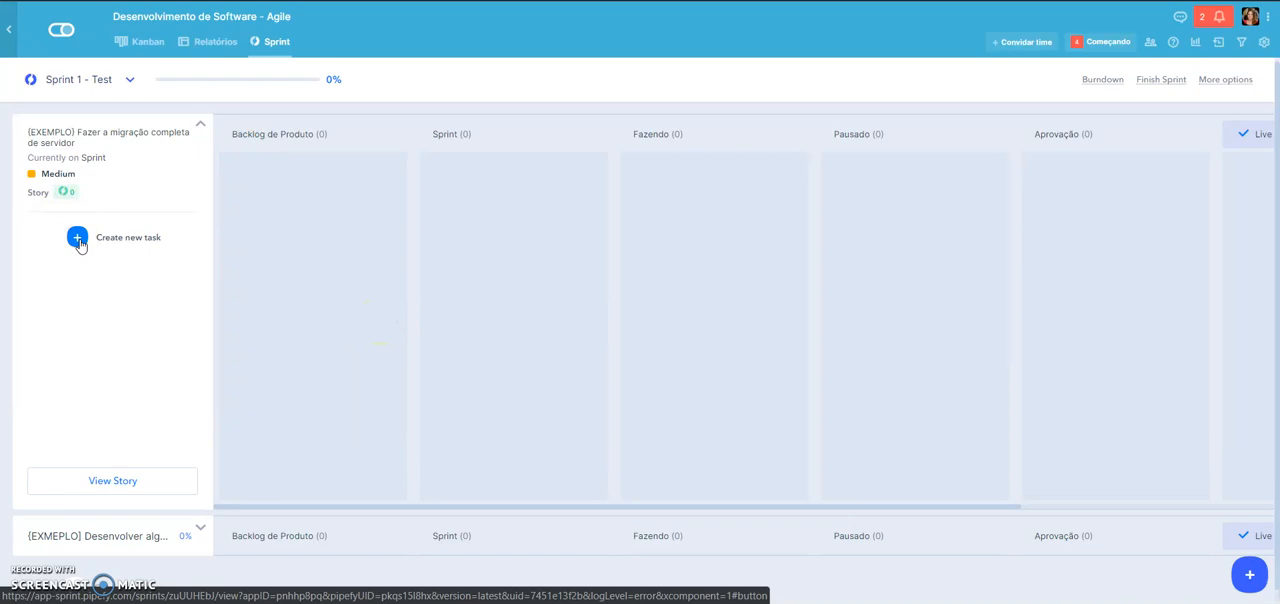
- Fill in a new task under the server migration story: Tarefa 1, type Tarefa (dev ops), 10 estimated points
{"action": "left_click", "coordinate": [70, 241]}
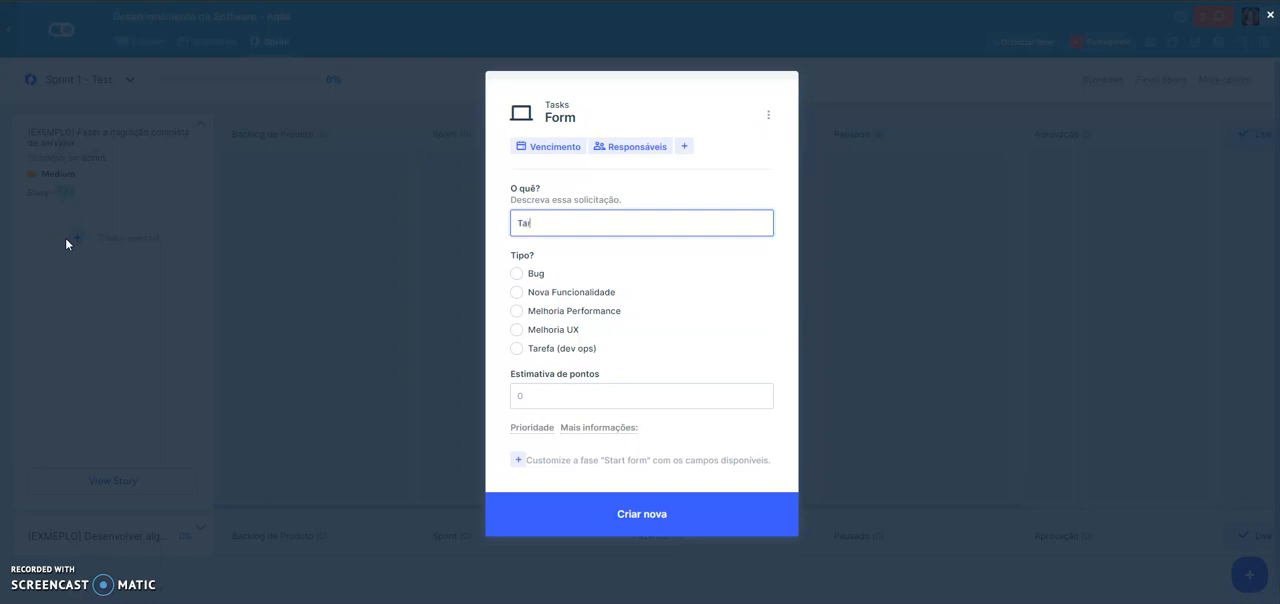
{"action": "type", "text": "Tarefa 1"}
{"action": "left_click", "coordinate": [541, 351]}
{"action": "left_click", "coordinate": [589, 390]}
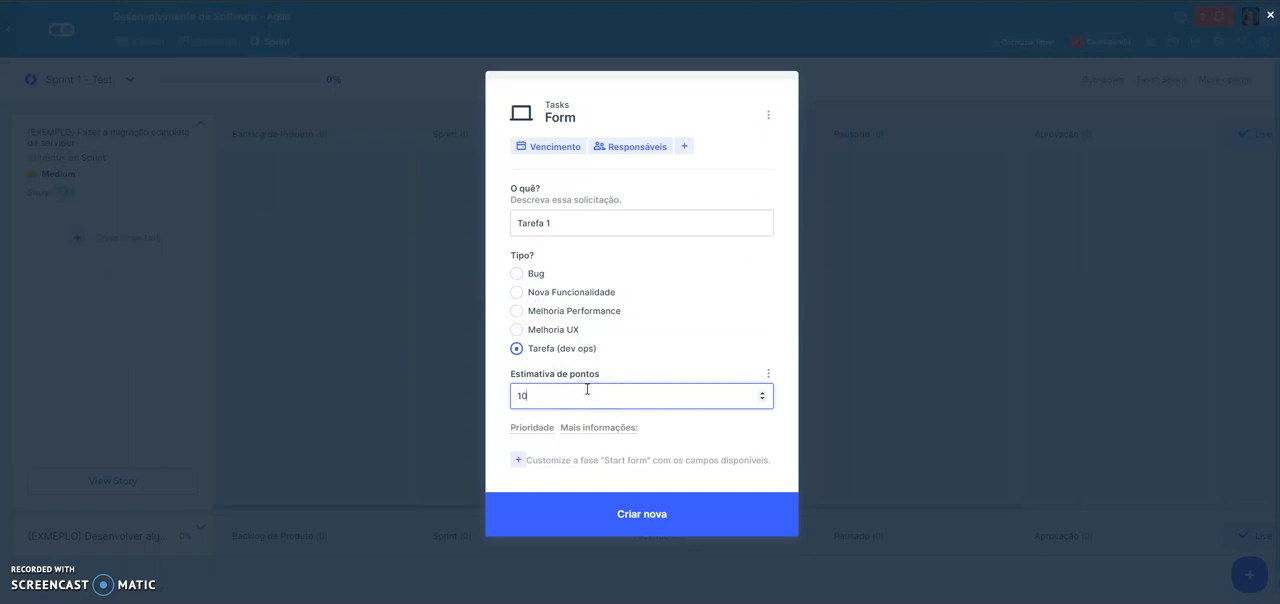
- Set Tarefa 1's priority to High, reveal its additional information field and create the task
{"action": "left_click", "coordinate": [547, 421]}
{"action": "left_click", "coordinate": [558, 298]}
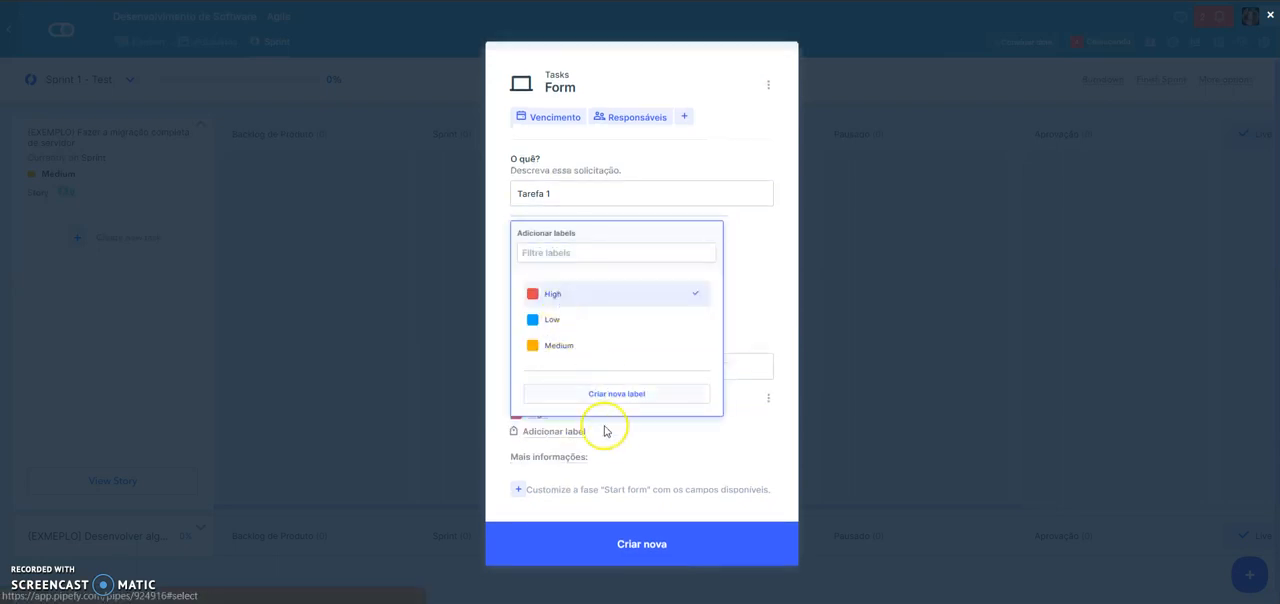
{"action": "left_click", "coordinate": [563, 461]}
{"action": "left_click", "coordinate": [560, 454]}
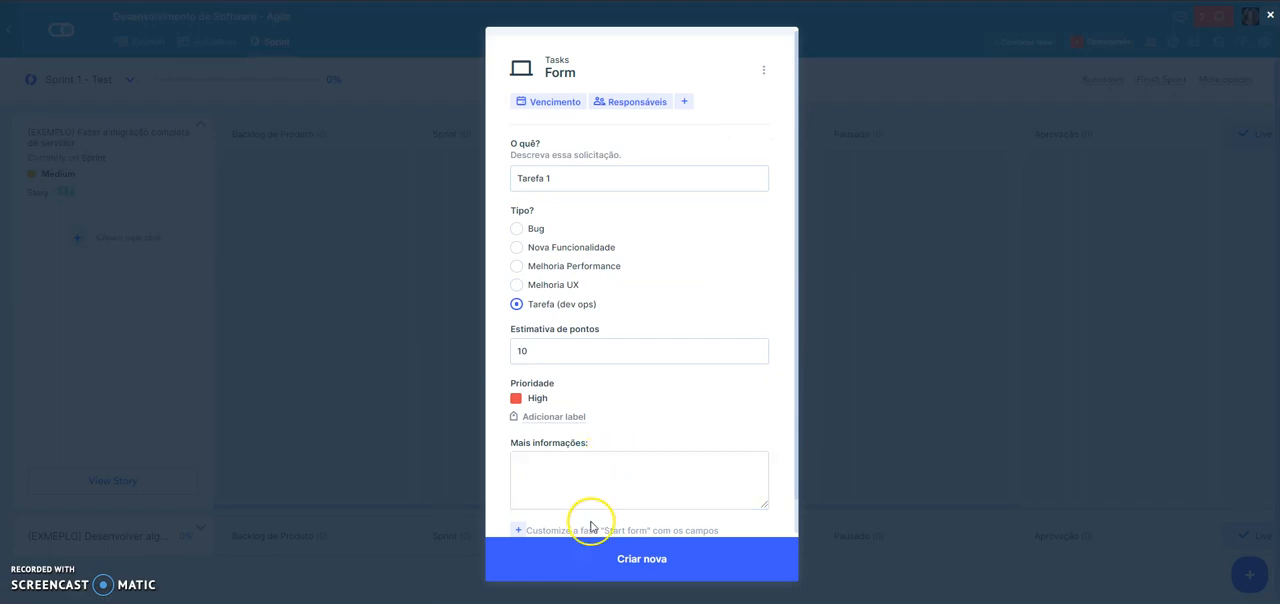
{"action": "left_click", "coordinate": [594, 560]}
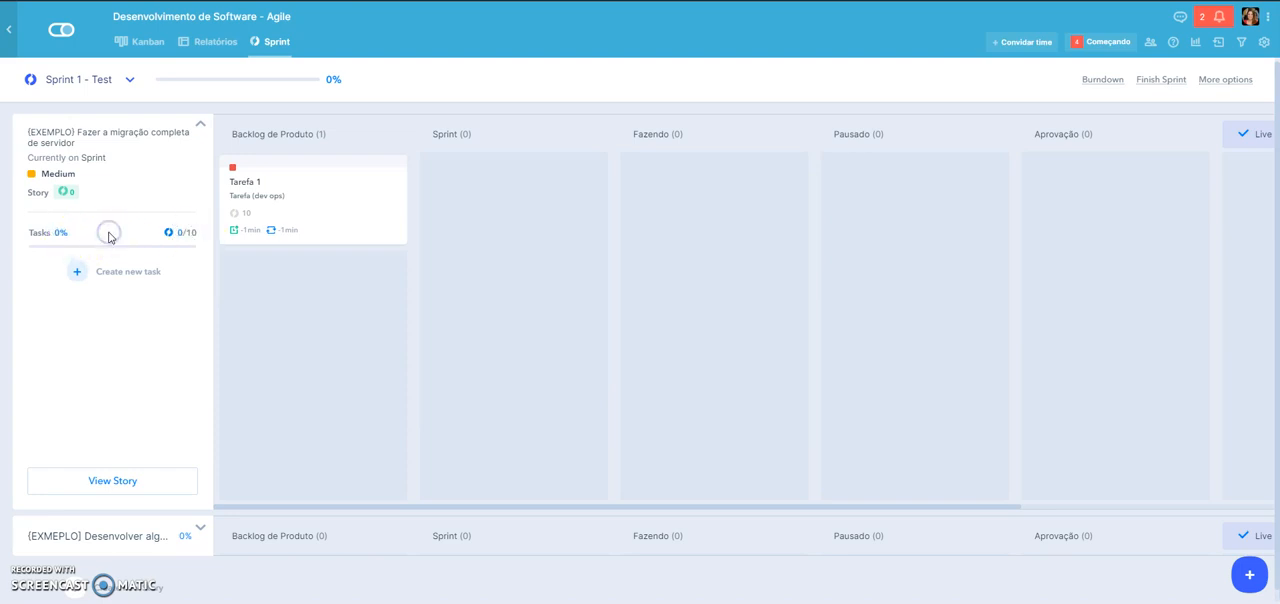
- Create a second task under the server migration story: Tarefa 2, type Tarefa (dev ops), 3 estimated points
{"action": "left_click", "coordinate": [122, 272]}
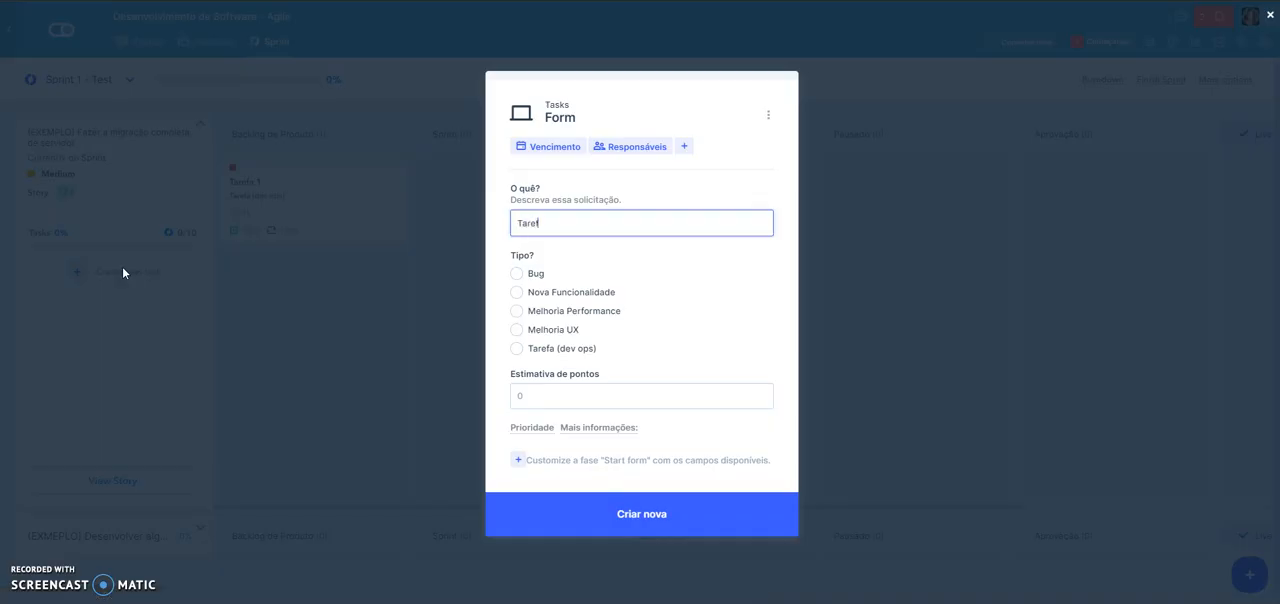
{"action": "type", "text": "Tarefa 2"}
{"action": "left_click", "coordinate": [516, 348]}
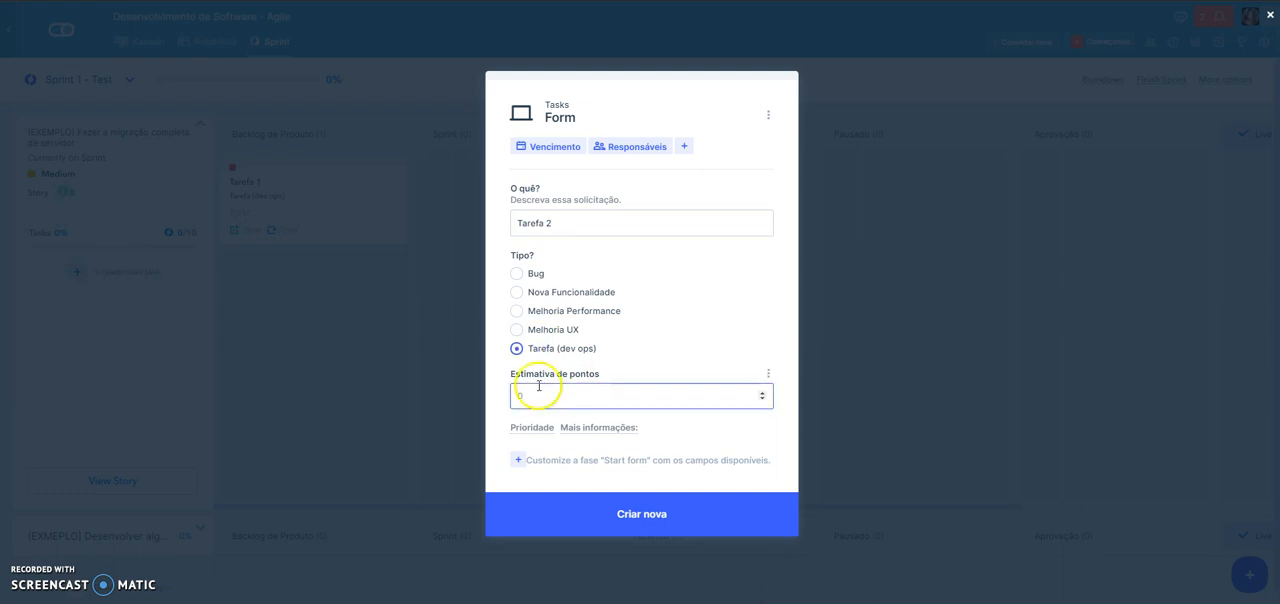
{"action": "type", "text": "3"}
{"action": "left_click", "coordinate": [630, 509]}
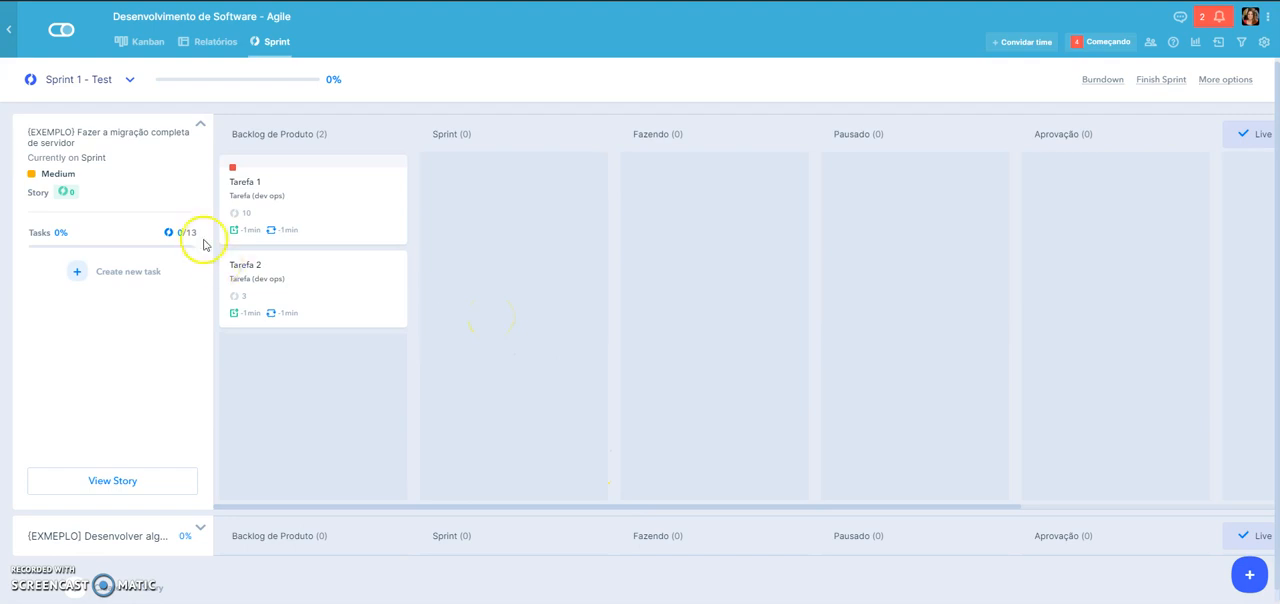
- Look over the two story lanes, collapsing the server migration story and briefly expanding the search algorithm story
{"action": "left_click", "coordinate": [159, 140]}
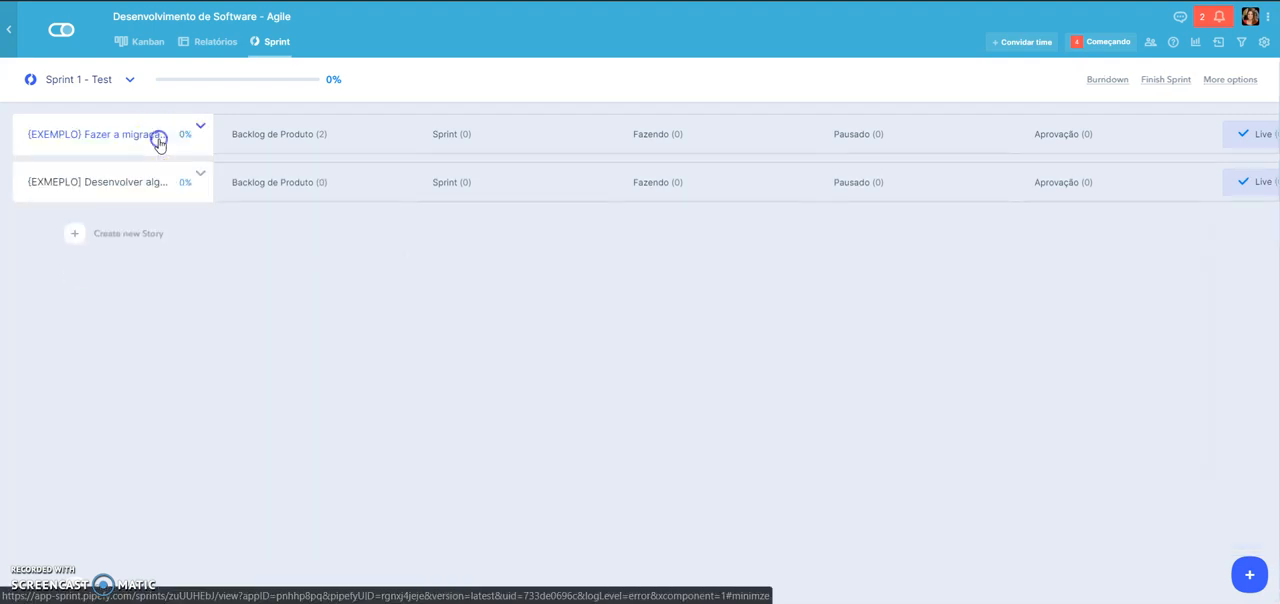
{"action": "left_click", "coordinate": [95, 186]}
{"action": "left_click", "coordinate": [125, 178]}
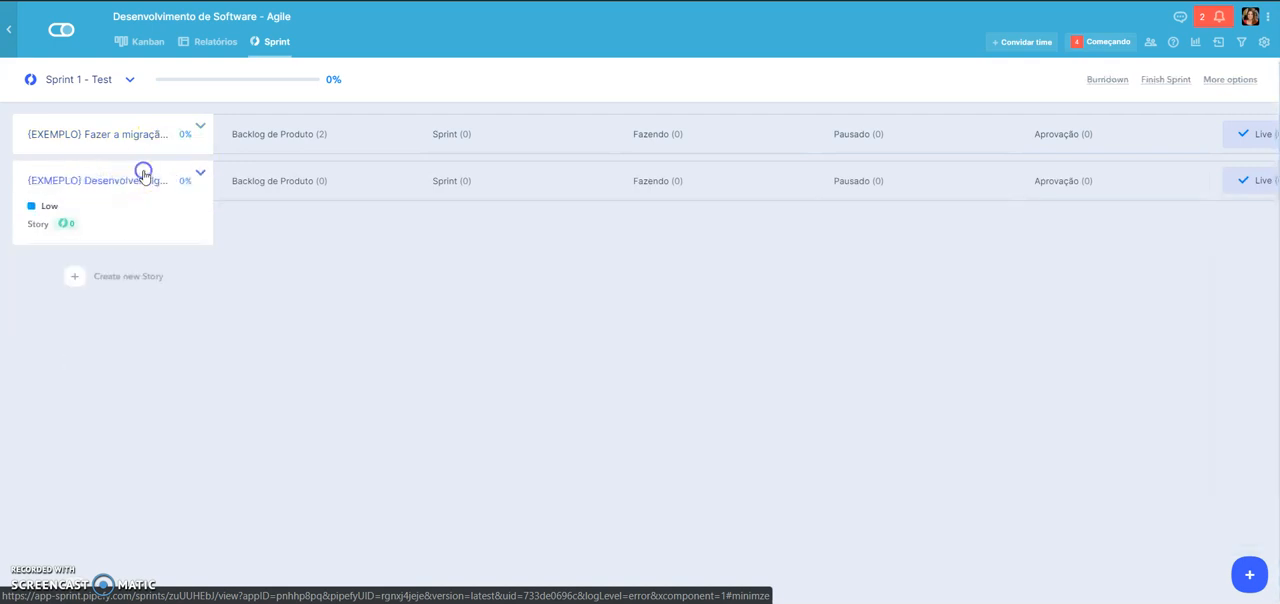
- From the Kanban board, add a new task to the "Desenvolver algorítmo de busca" card: Tarefa 3, type Tarefa (dev ops), 6 estimated points
{"action": "left_click", "coordinate": [155, 44]}
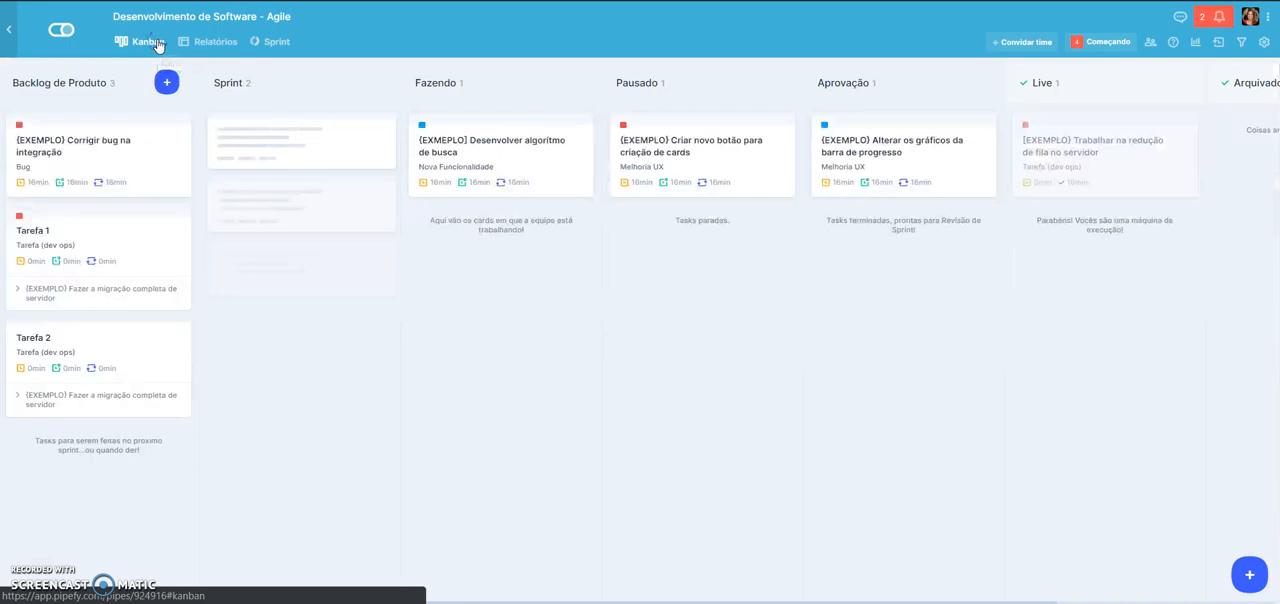
{"action": "left_click", "coordinate": [477, 131]}
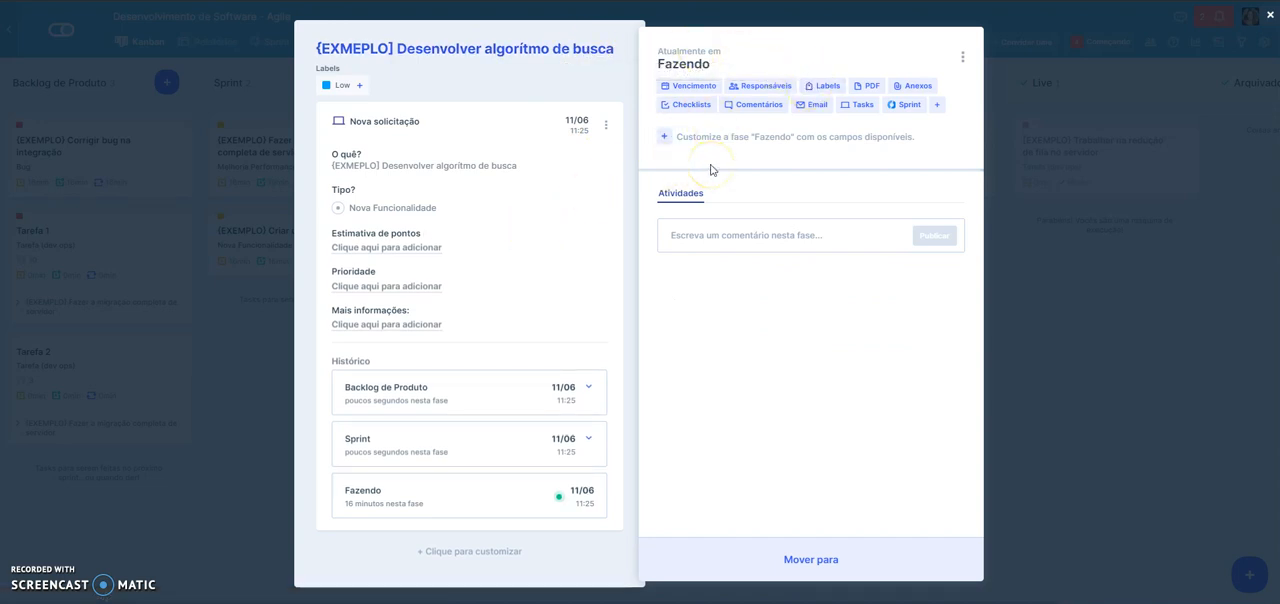
{"action": "left_click", "coordinate": [862, 106]}
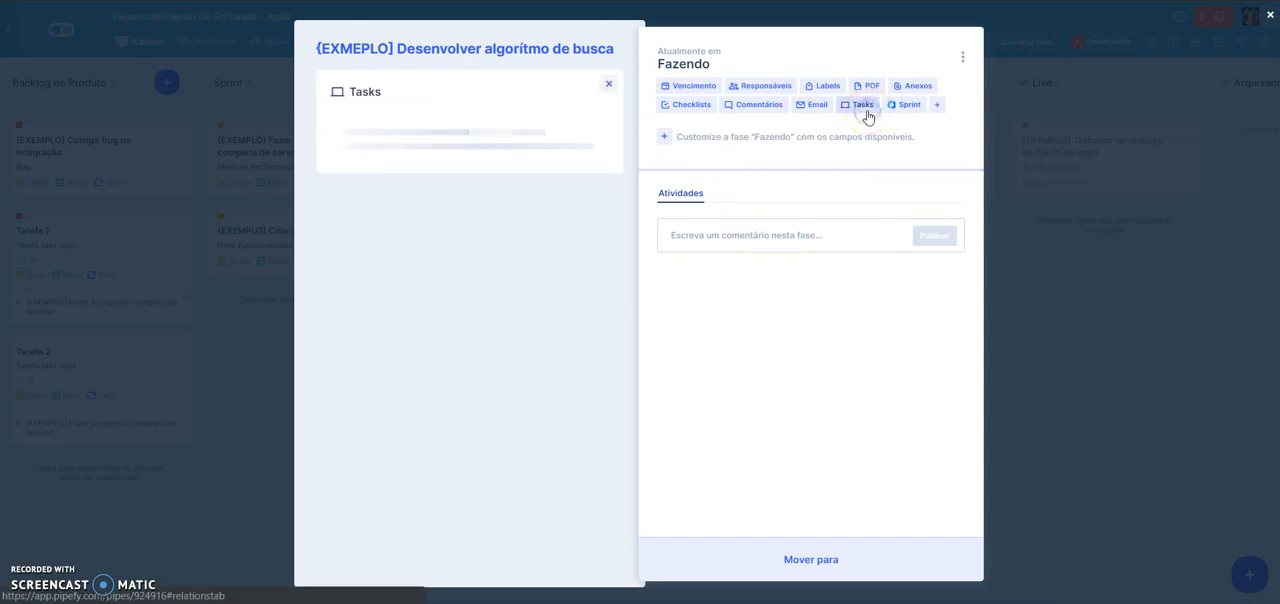
{"action": "left_click", "coordinate": [581, 263]}
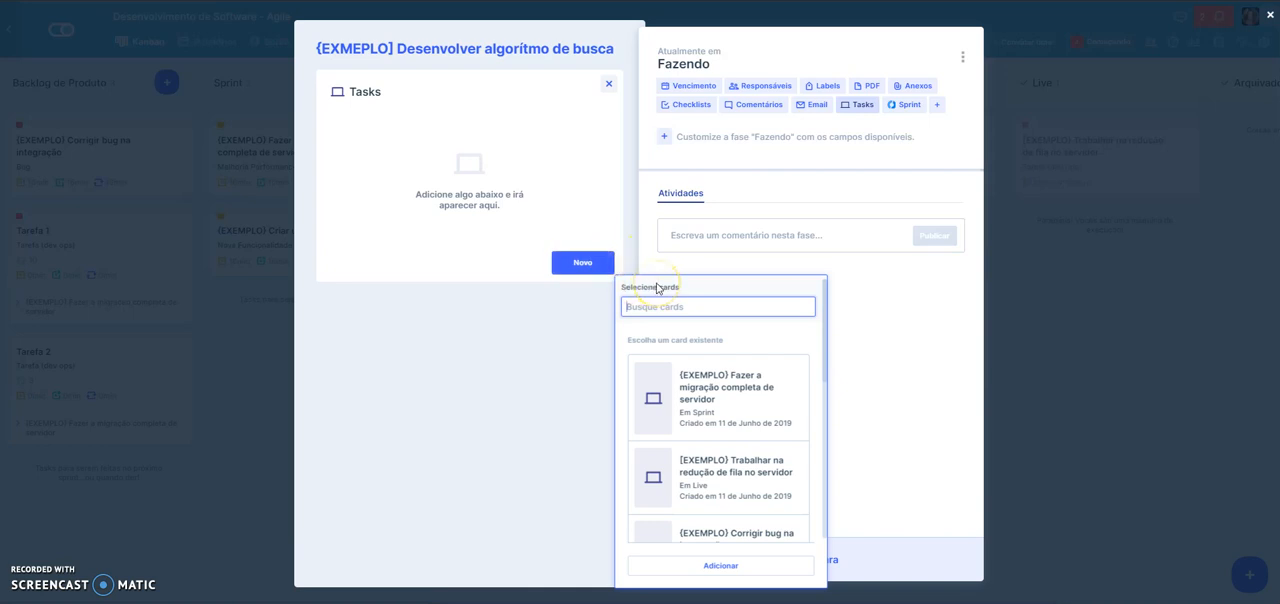
{"action": "left_click", "coordinate": [745, 566]}
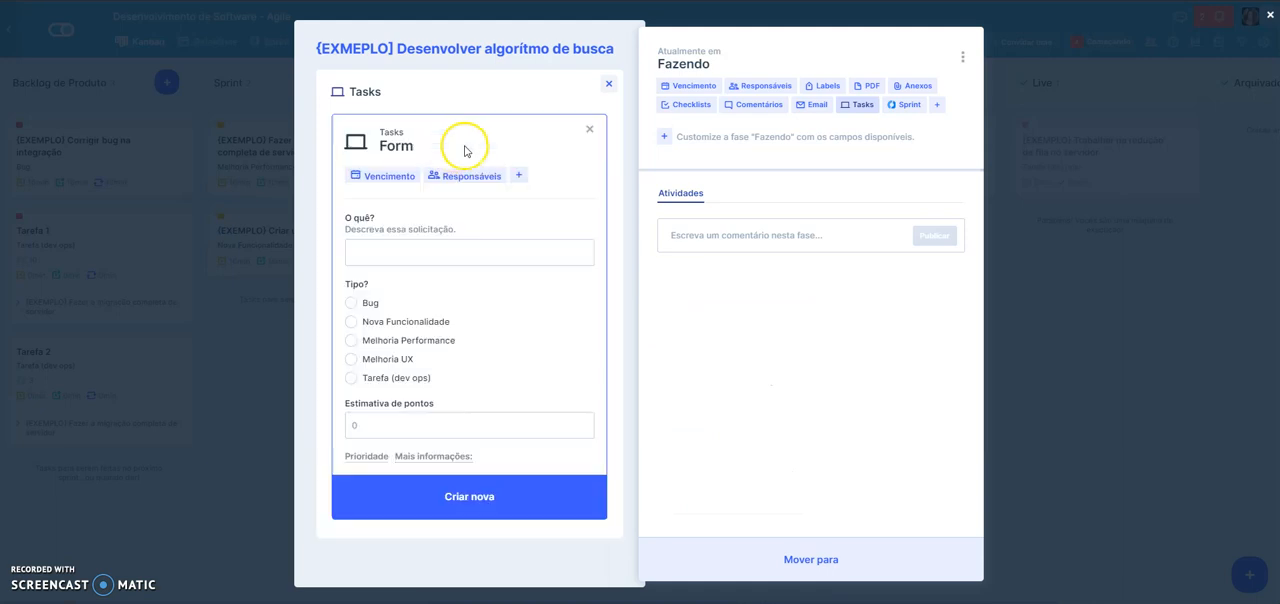
{"action": "left_click", "coordinate": [386, 252]}
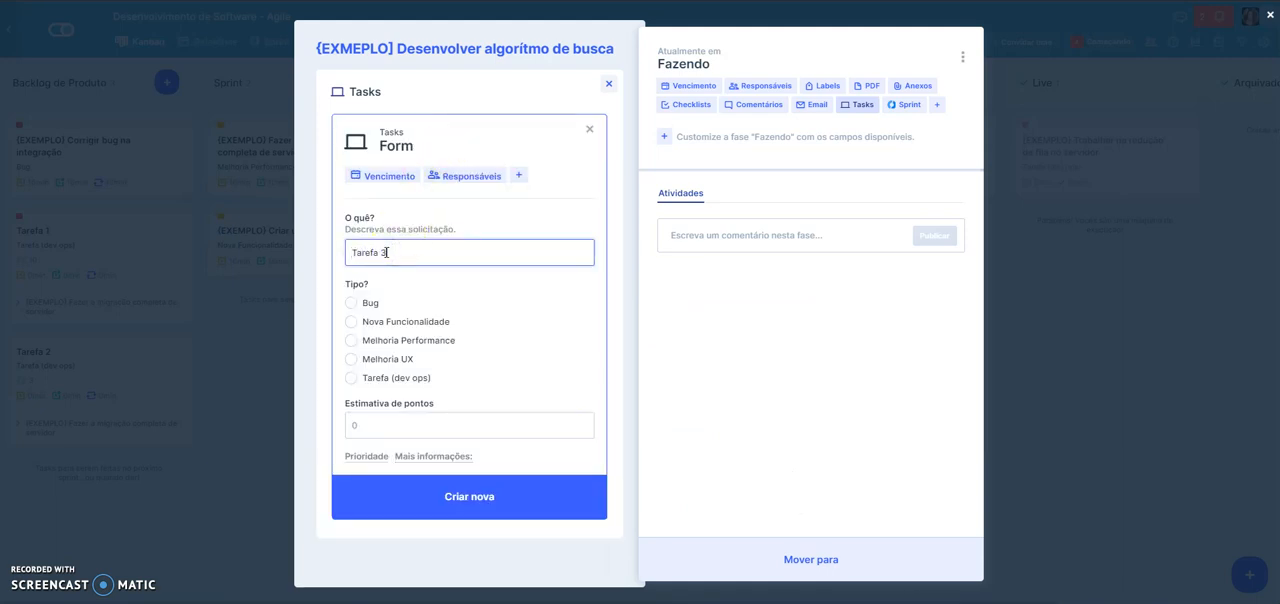
{"action": "left_click", "coordinate": [412, 377]}
{"action": "left_click", "coordinate": [395, 420]}
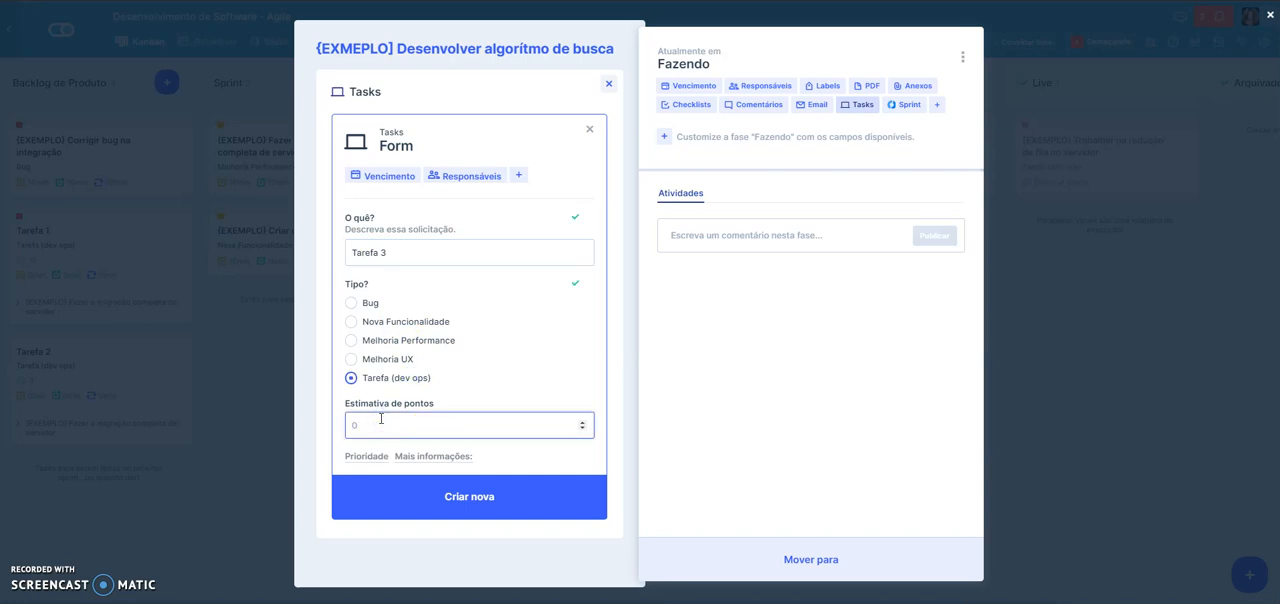
{"action": "left_click", "coordinate": [410, 500]}
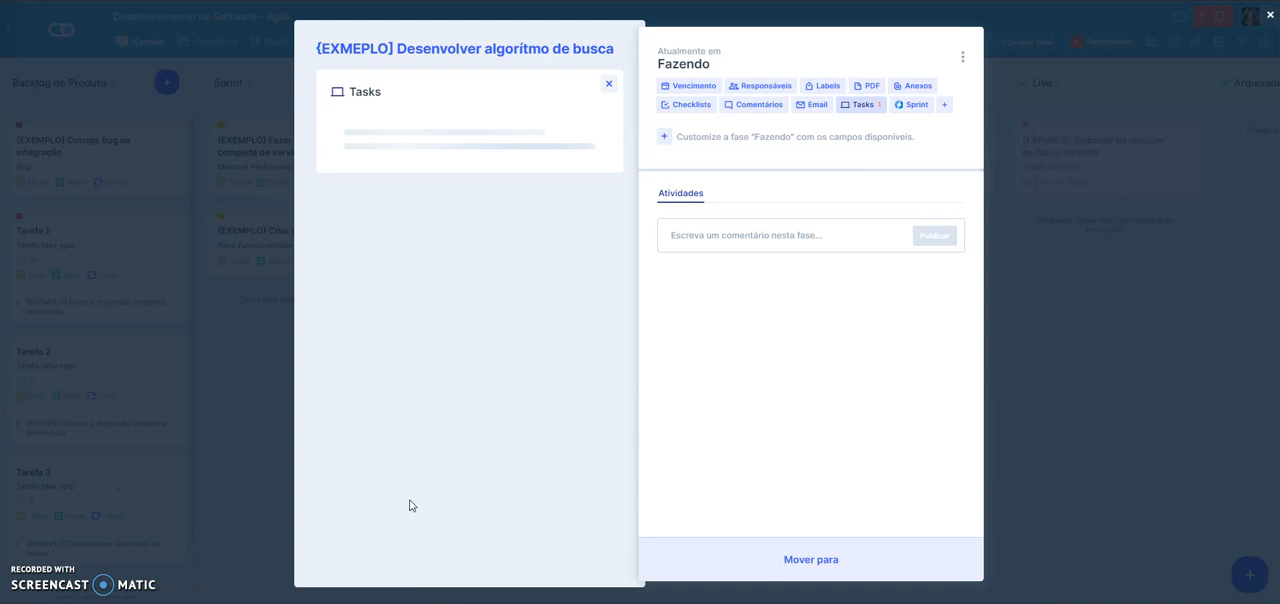
- Connect the existing "Fazer a migração completa de servidor" and "Criar novo botão para criação de cards" cards as tasks and close the card
{"action": "left_click", "coordinate": [566, 219]}
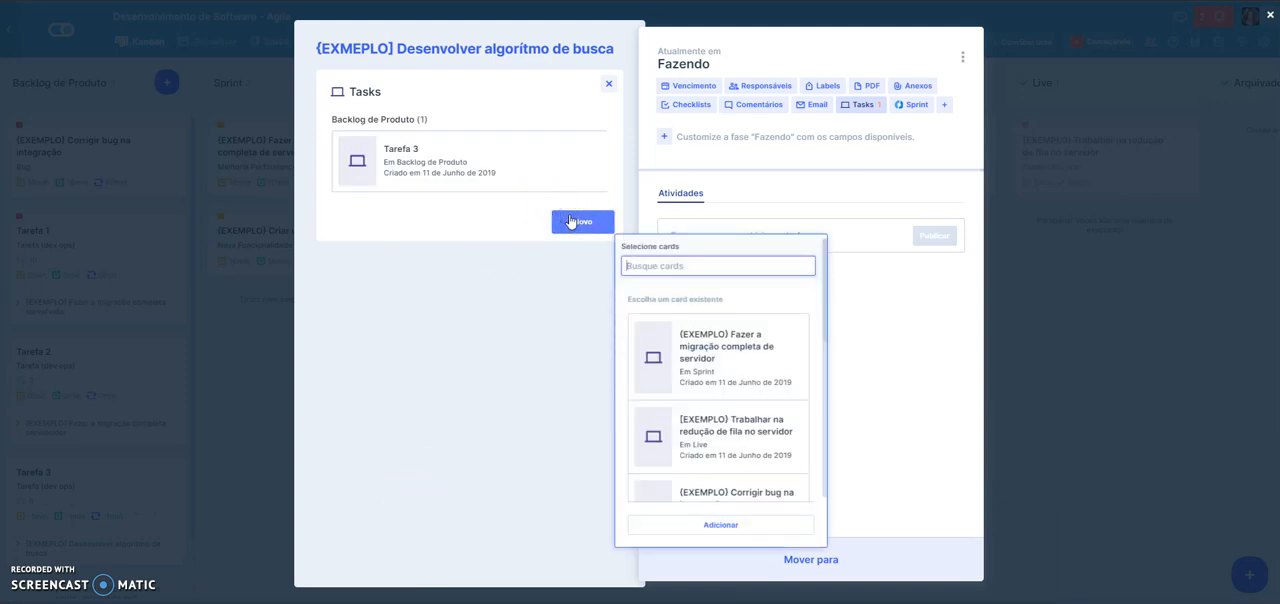
{"action": "left_click", "coordinate": [705, 372]}
{"action": "left_click", "coordinate": [697, 361]}
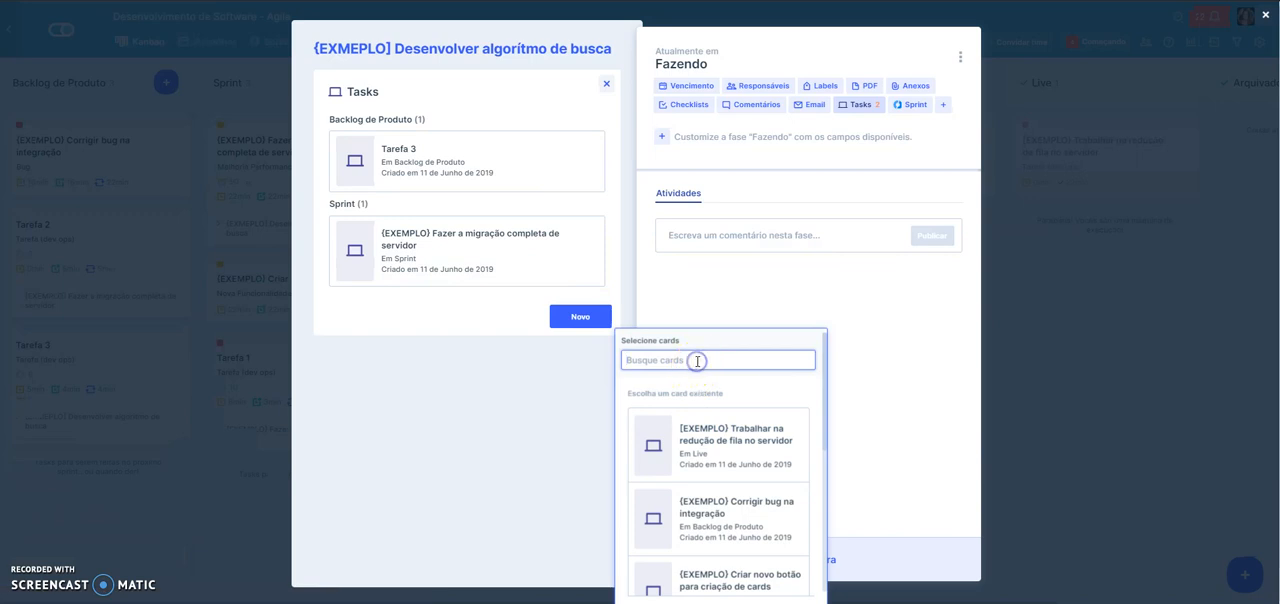
{"action": "scroll", "coordinate": [729, 457], "scroll_direction": "down", "scroll_amount": 5}
{"action": "left_click", "coordinate": [766, 440]}
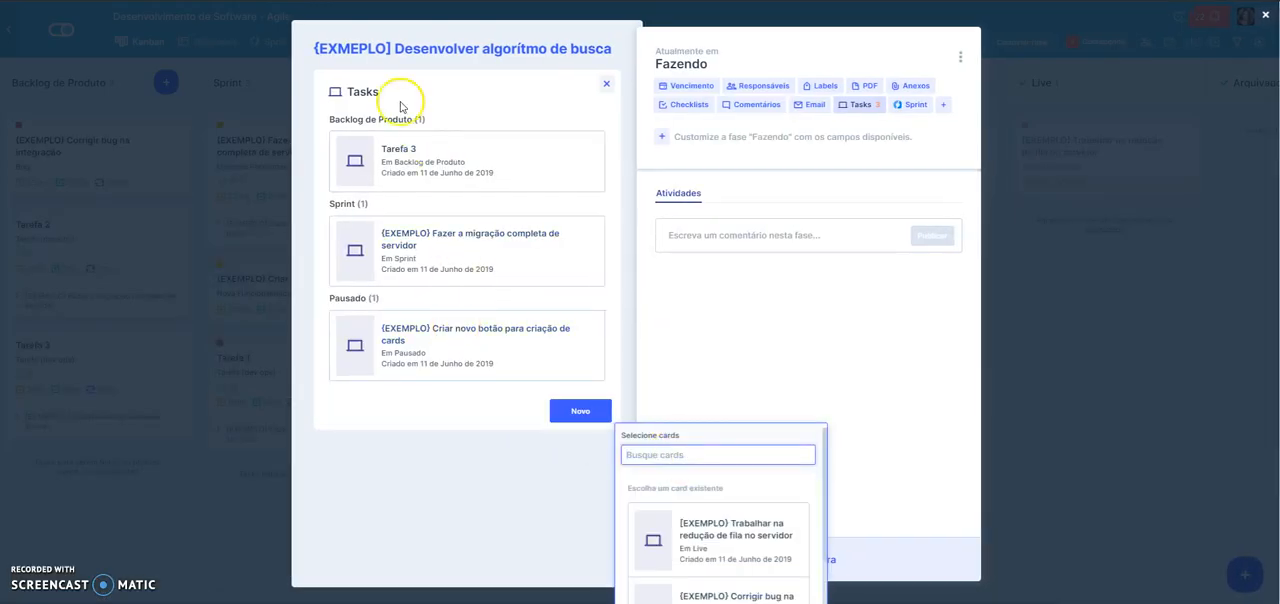
{"action": "left_click", "coordinate": [1016, 327]}
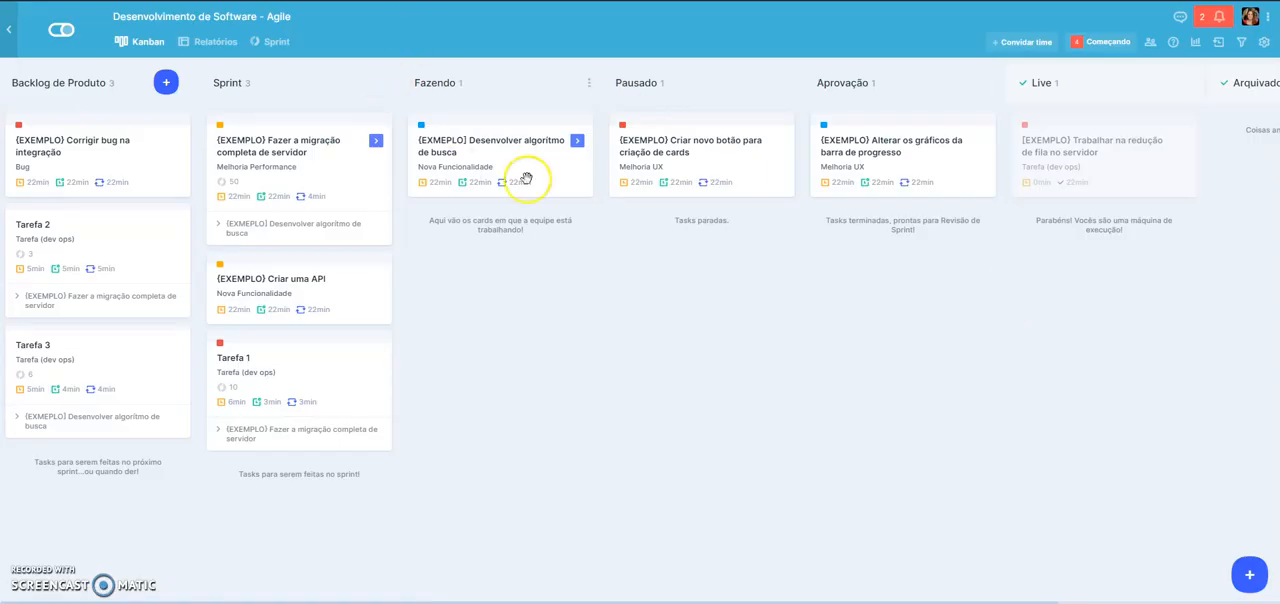
- Return to the sprint board and examine the tasks in each story's lane
{"action": "left_click", "coordinate": [258, 43]}
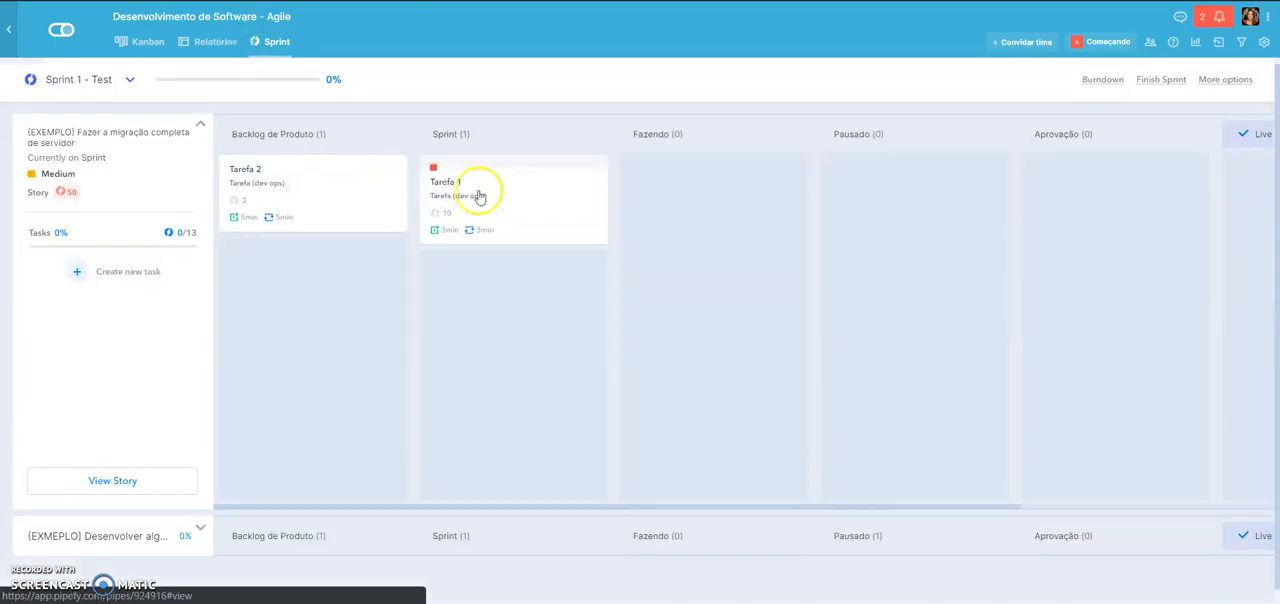
{"action": "left_click", "coordinate": [165, 133]}
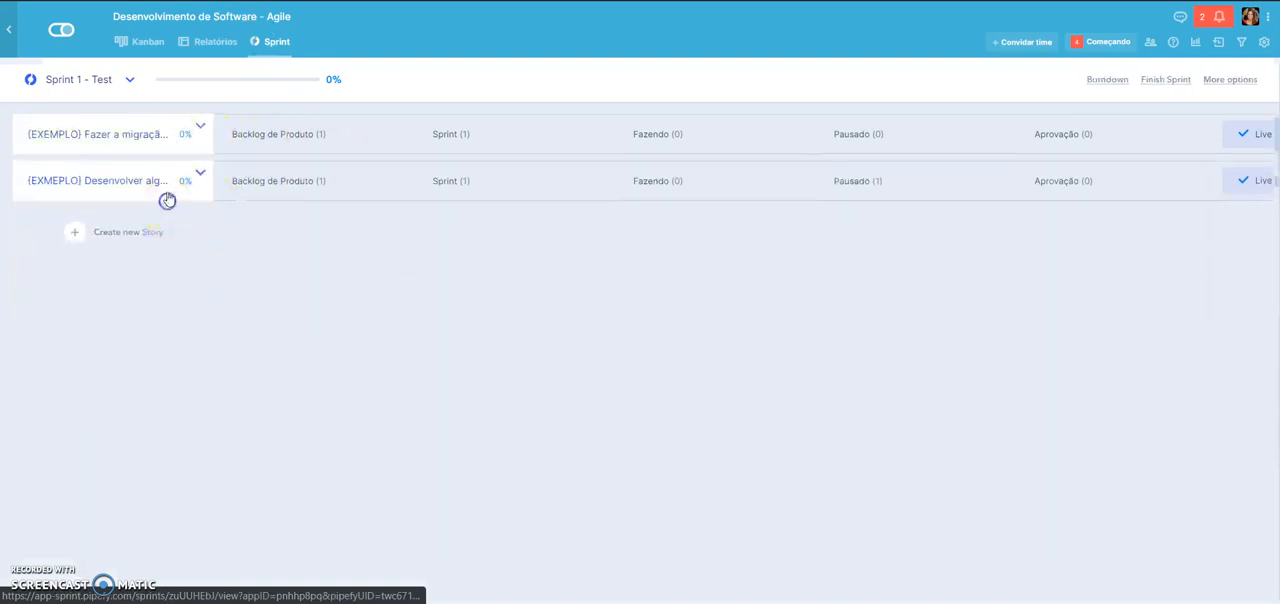
{"action": "left_click", "coordinate": [166, 196]}
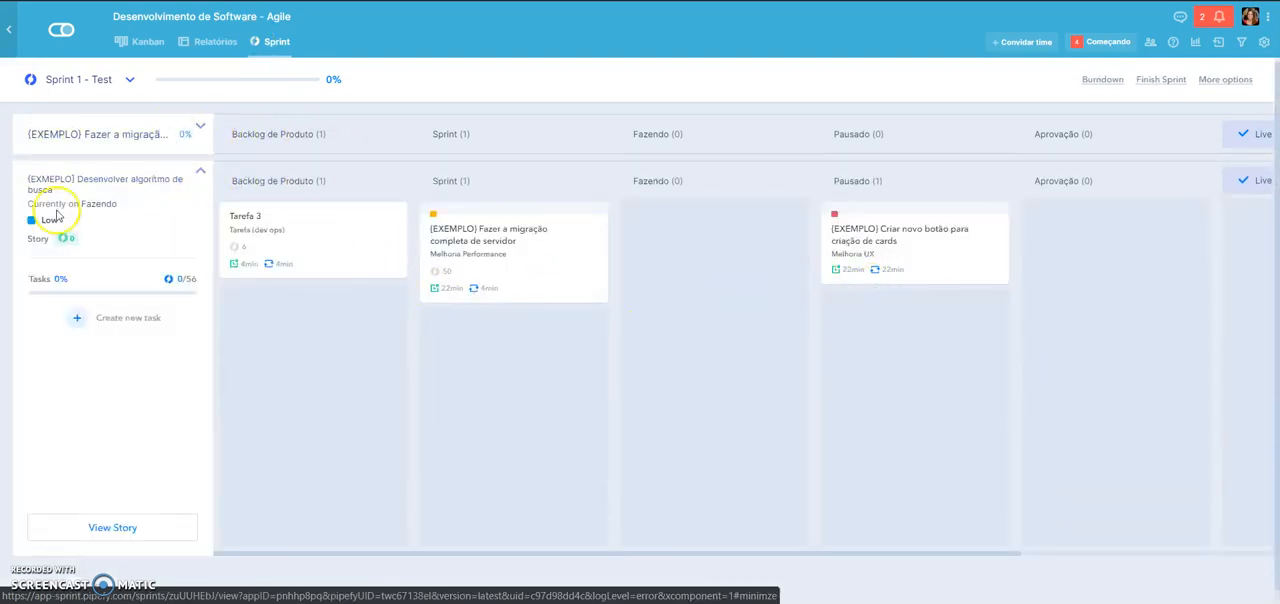
{"action": "left_click", "coordinate": [103, 190]}
{"action": "left_click", "coordinate": [108, 134]}
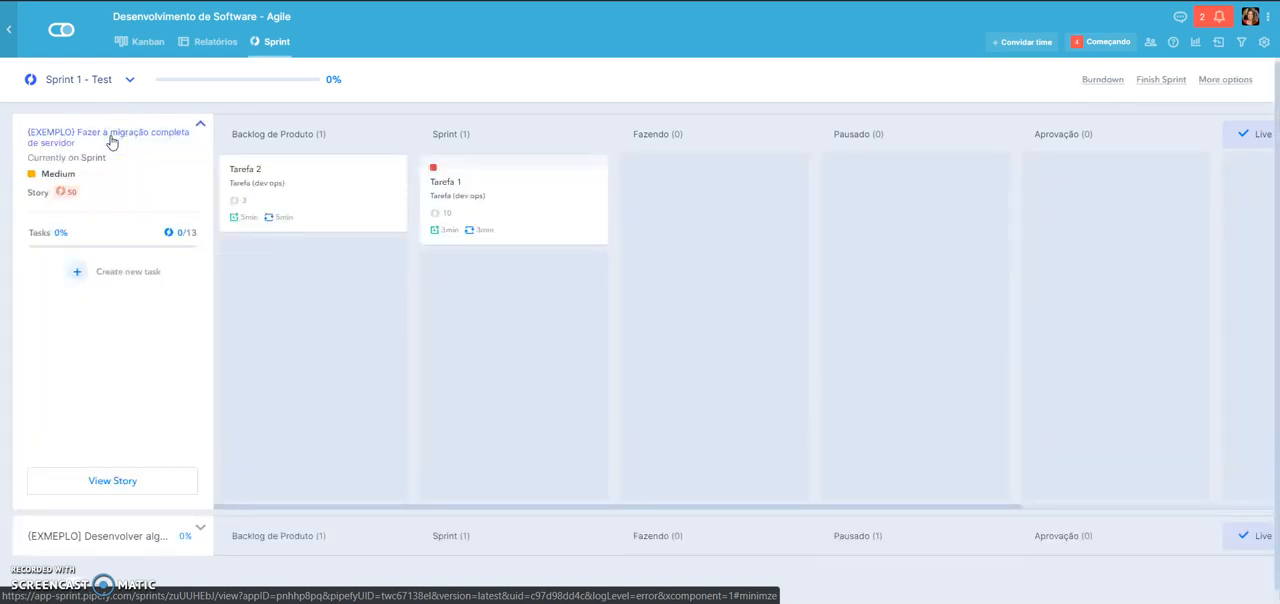
- Move Tarefa 1 and Tarefa 2 of the server migration story to the Live phase
{"action": "left_click_drag", "start_coordinate": [530, 215], "coordinate": [1148, 188]}
{"action": "left_click_drag", "start_coordinate": [674, 507], "coordinate": [940, 506]}
{"action": "left_click_drag", "start_coordinate": [580, 220], "coordinate": [1007, 177]}
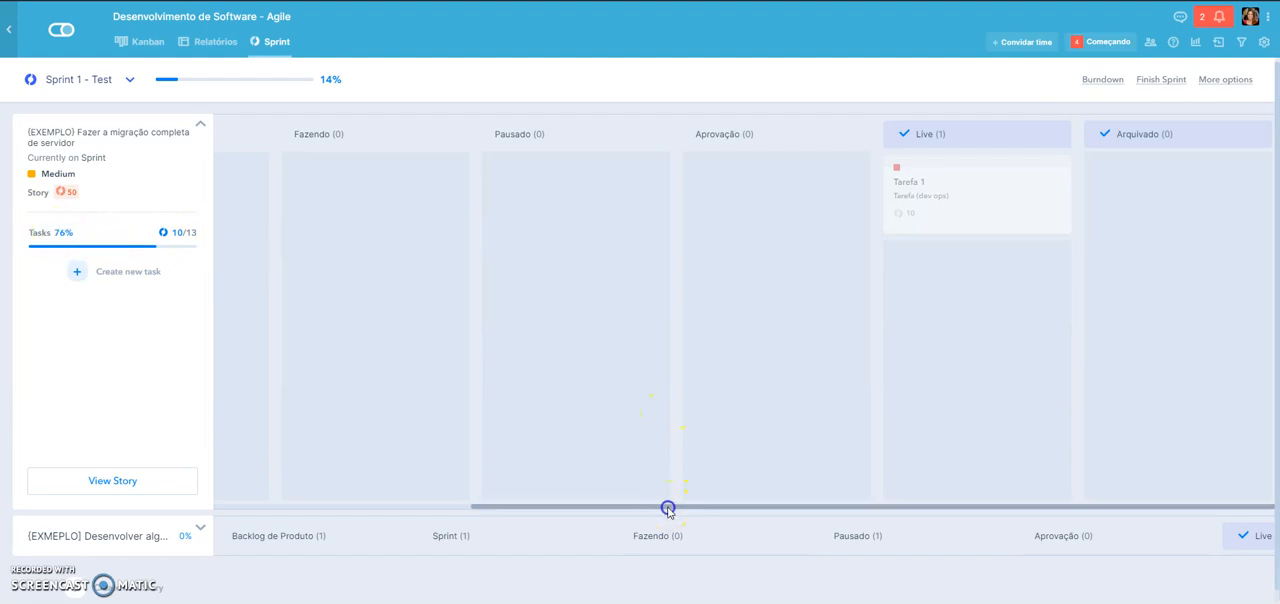
{"action": "left_click_drag", "start_coordinate": [668, 507], "coordinate": [366, 496]}
{"action": "left_click_drag", "start_coordinate": [385, 207], "coordinate": [1250, 195]}
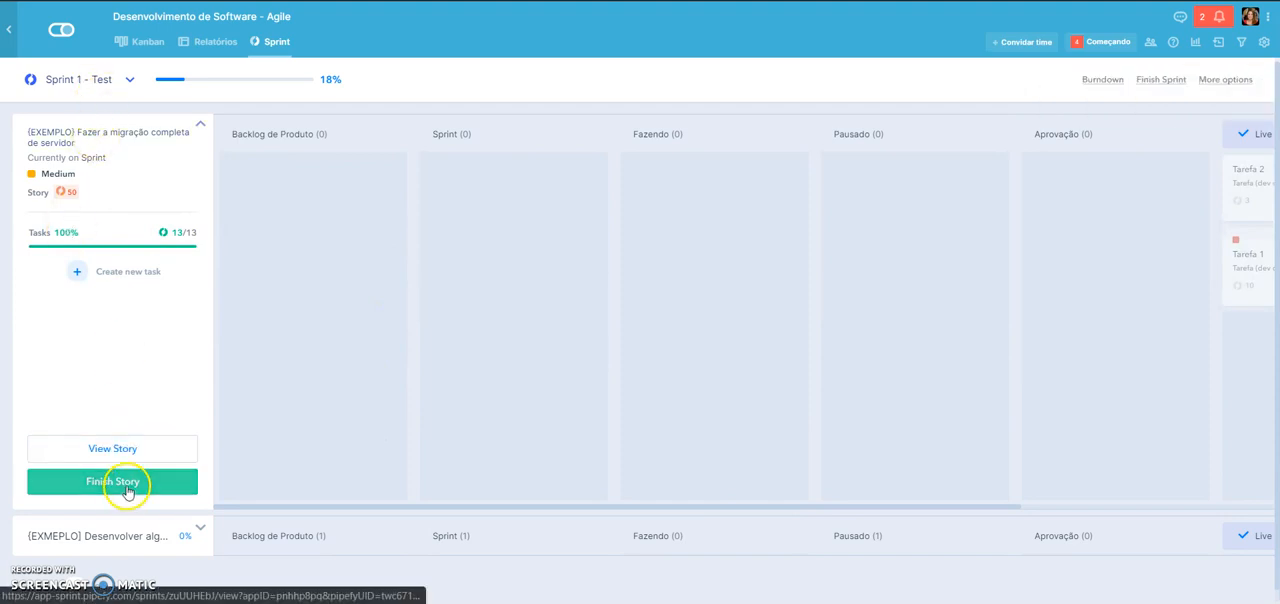
- Check the server migration story's details, then finish the story by moving it to Live
{"action": "left_click", "coordinate": [115, 445]}
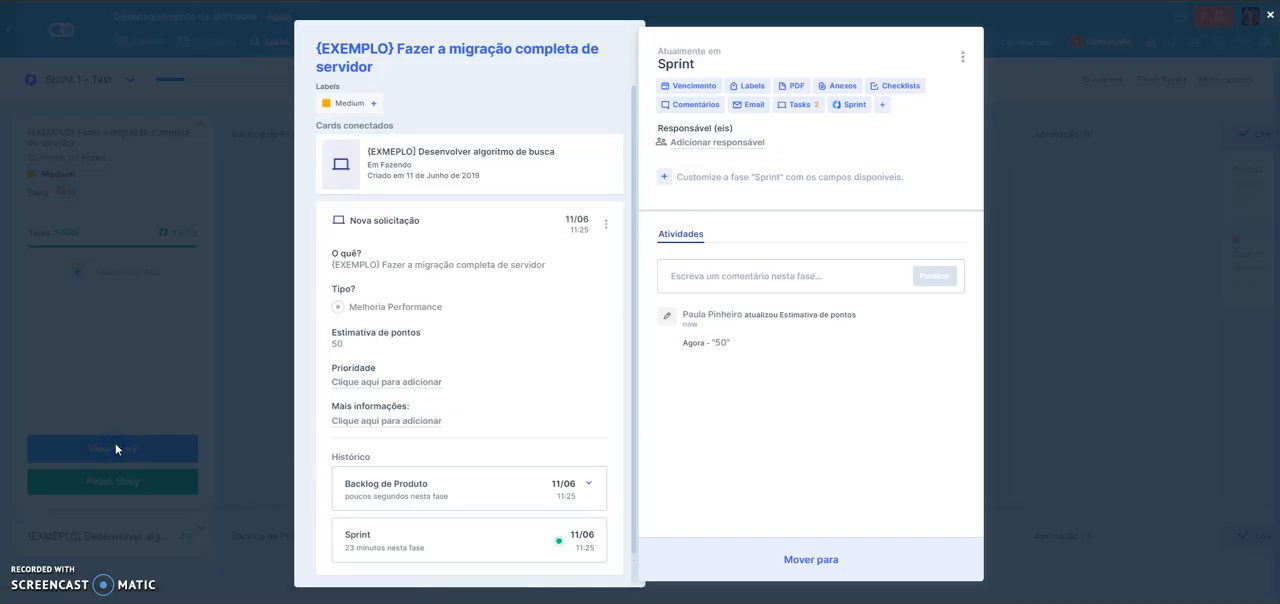
{"action": "left_click", "coordinate": [1089, 258]}
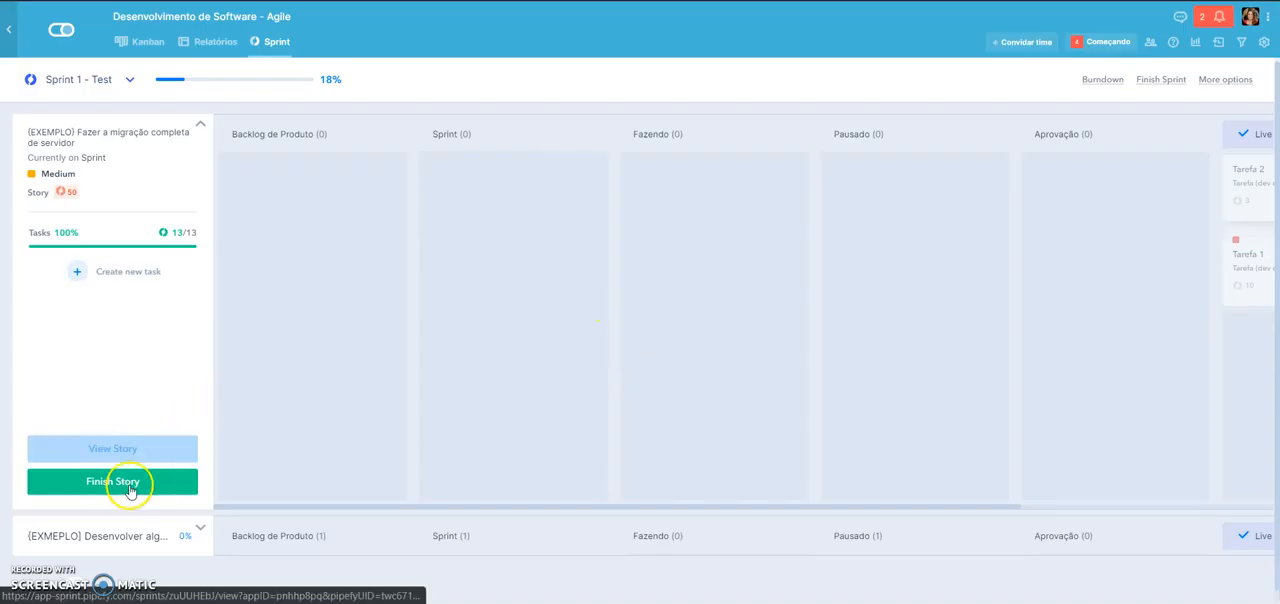
{"action": "left_click", "coordinate": [120, 485]}
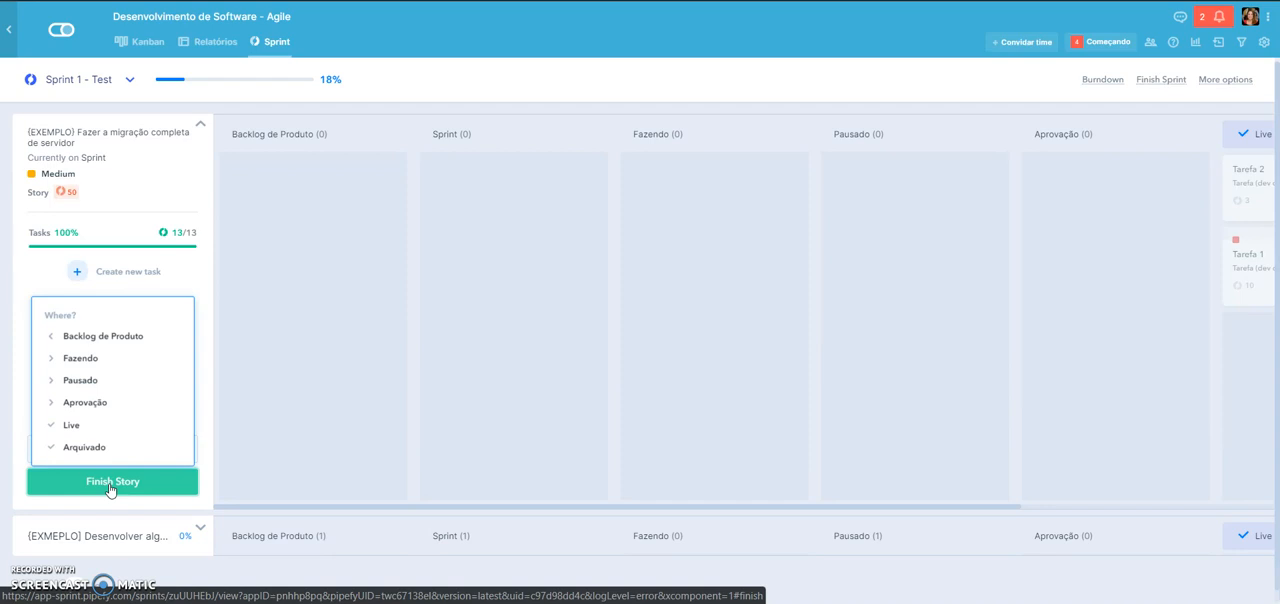
{"action": "left_click", "coordinate": [77, 424]}
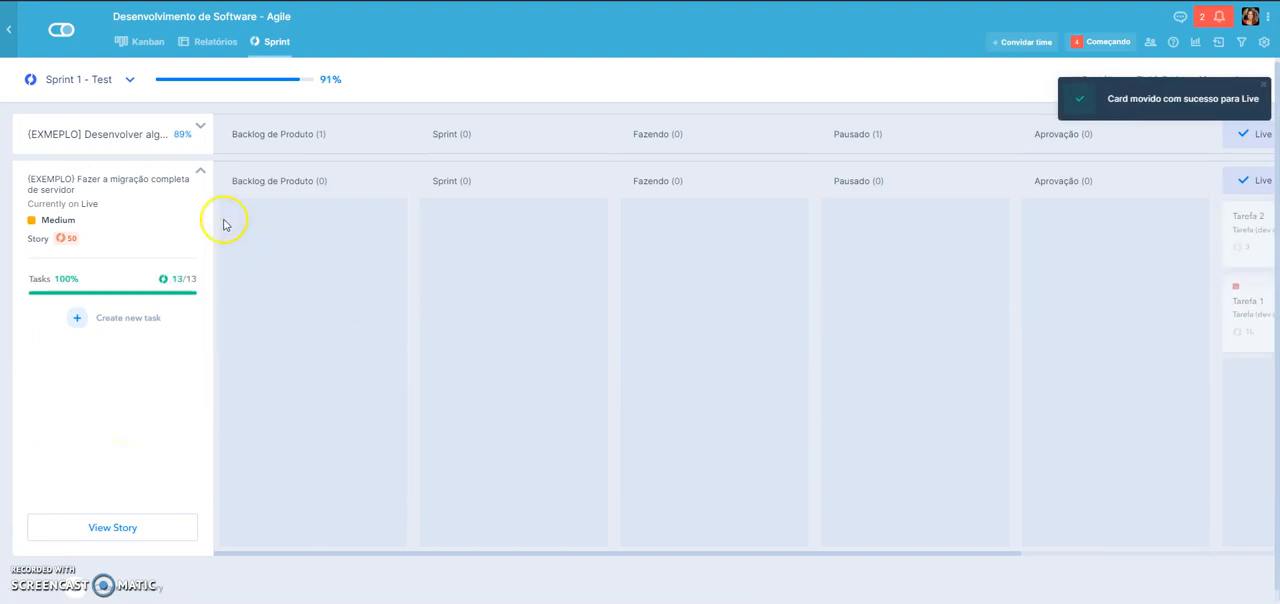
- Move the search algorithm story's "Criar novo botão para criação de cards" and Tarefa 3 tasks to Live and collapse its lane
{"action": "left_click", "coordinate": [199, 172]}
{"action": "left_click", "coordinate": [178, 133]}
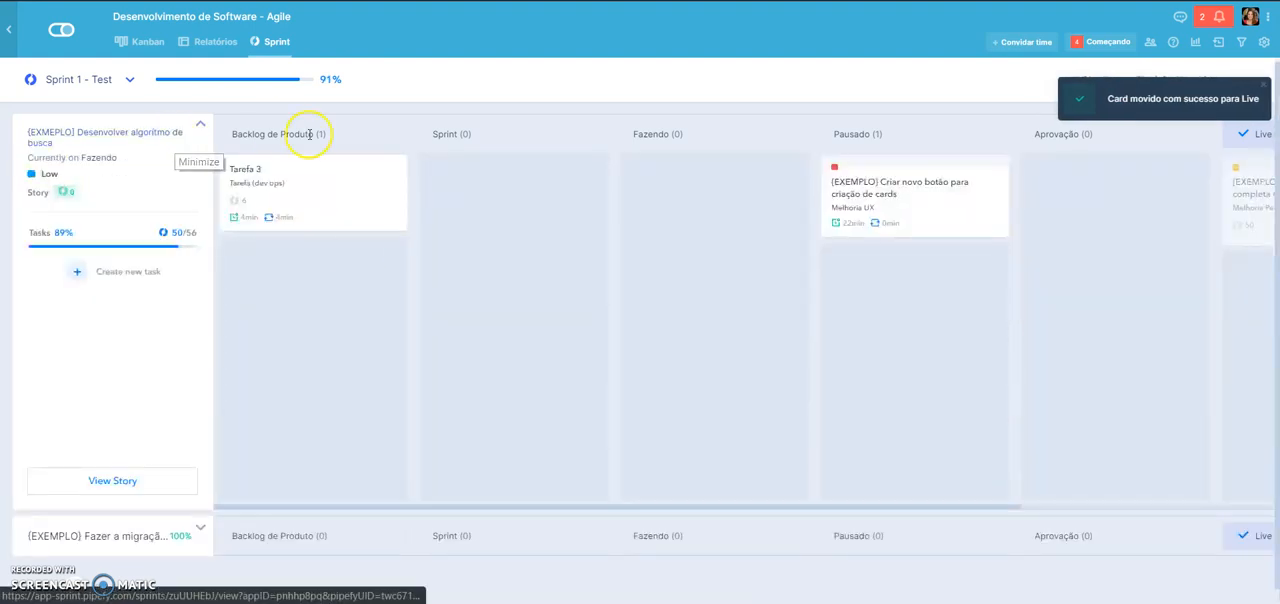
{"action": "left_click_drag", "start_coordinate": [931, 195], "coordinate": [1239, 172]}
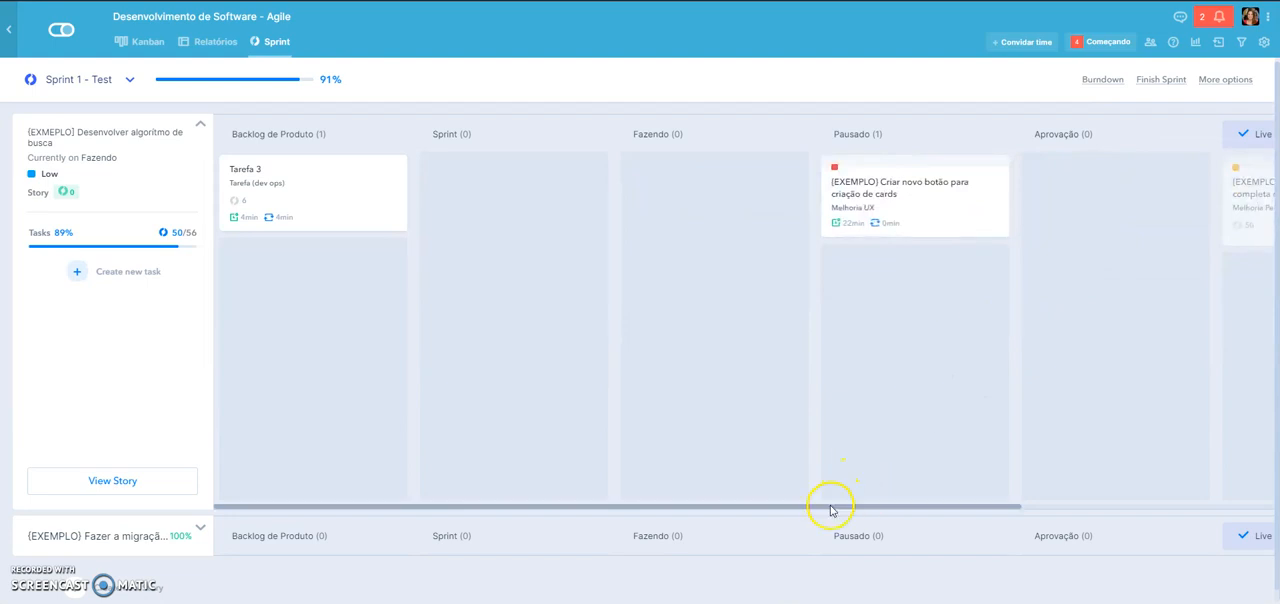
{"action": "scroll", "coordinate": [829, 506], "scroll_direction": "right", "scroll_amount": 2}
{"action": "left_click_drag", "start_coordinate": [700, 200], "coordinate": [1155, 203]}
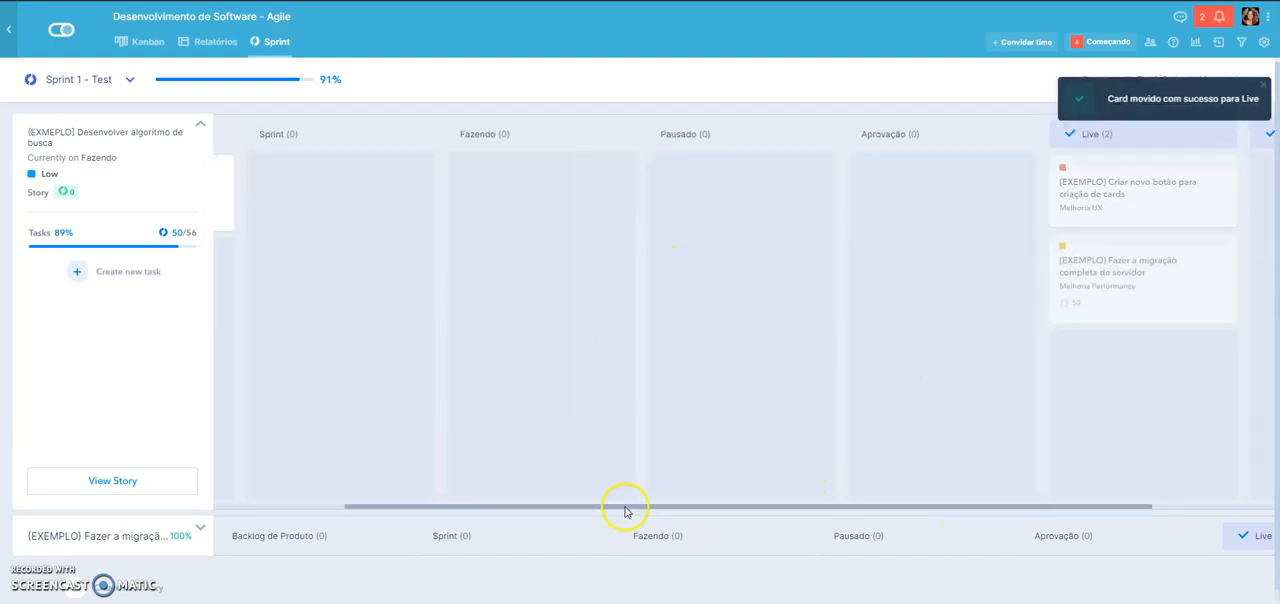
{"action": "scroll", "coordinate": [626, 511], "scroll_direction": "left", "scroll_amount": 2}
{"action": "left_click_drag", "start_coordinate": [315, 185], "coordinate": [1222, 188]}
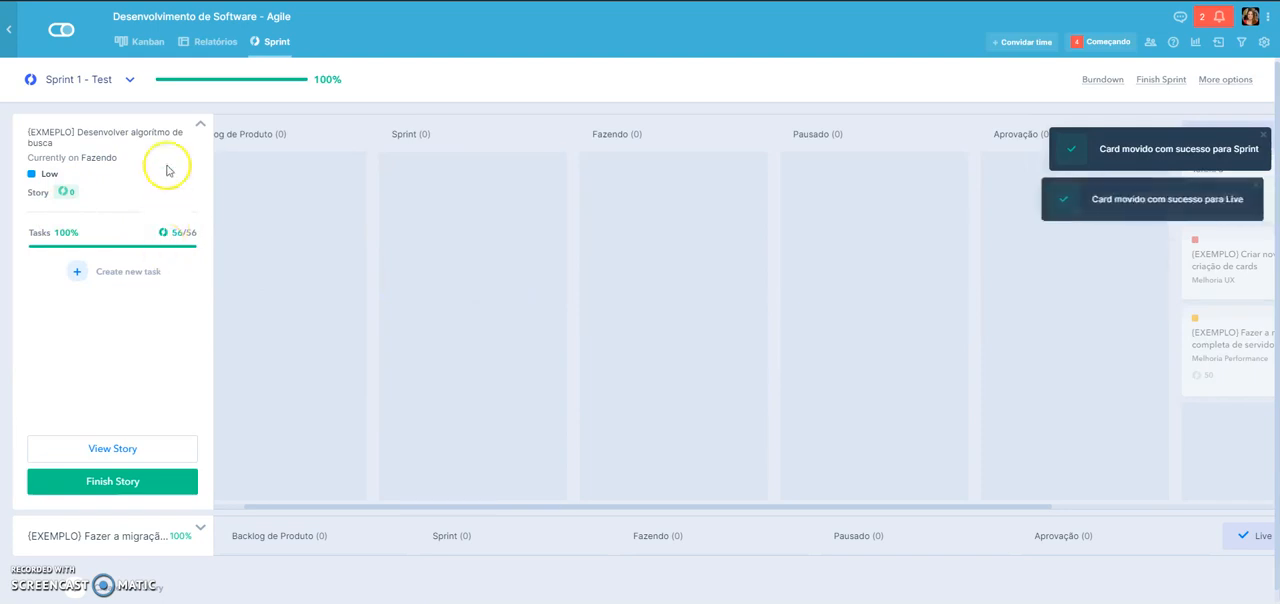
{"action": "left_click", "coordinate": [188, 128]}
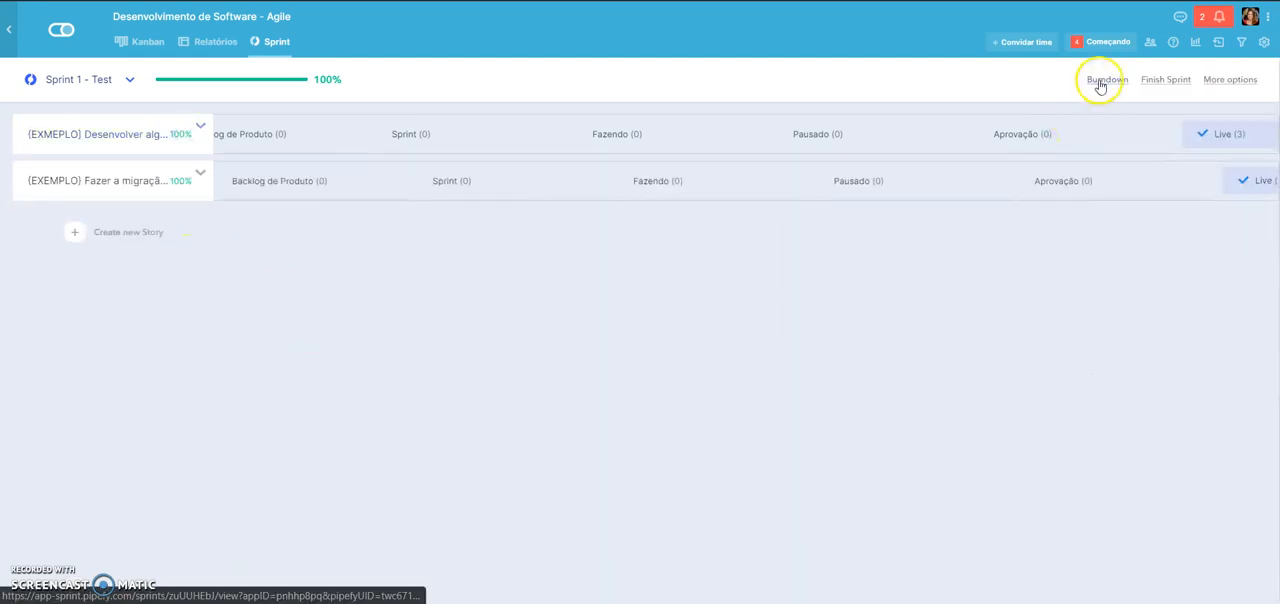
- View the burndown chart of Sprint 1 - Test, close it, and finish the sprint
{"action": "left_click", "coordinate": [1127, 86]}
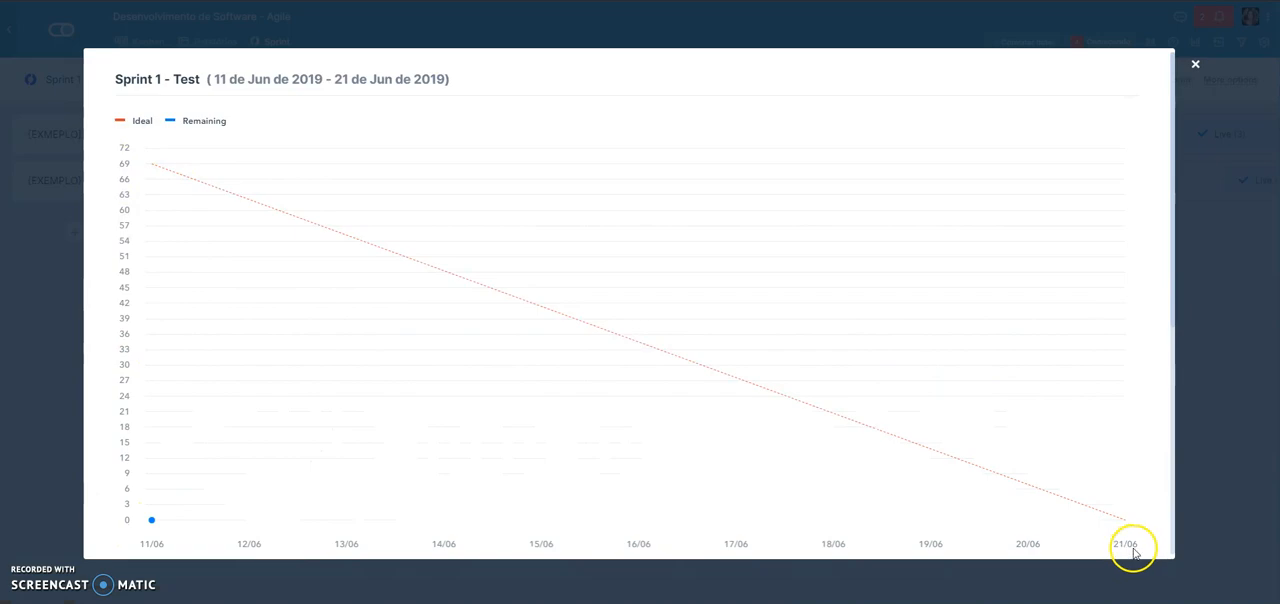
{"action": "left_click", "coordinate": [1195, 65]}
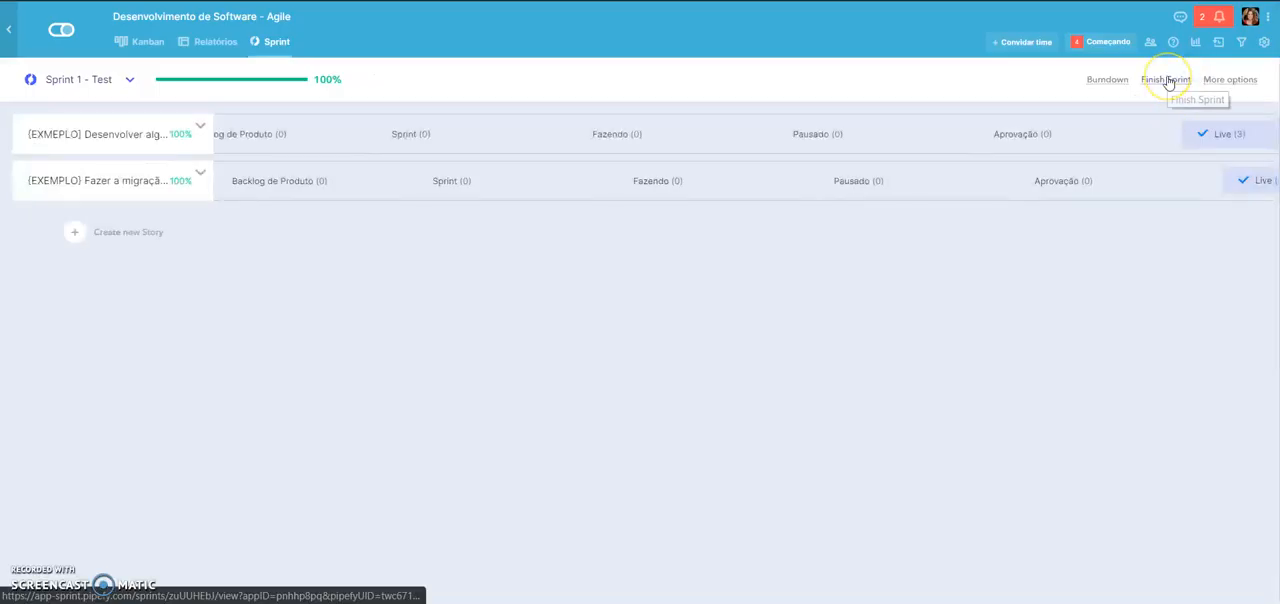
{"action": "left_click", "coordinate": [1167, 80]}
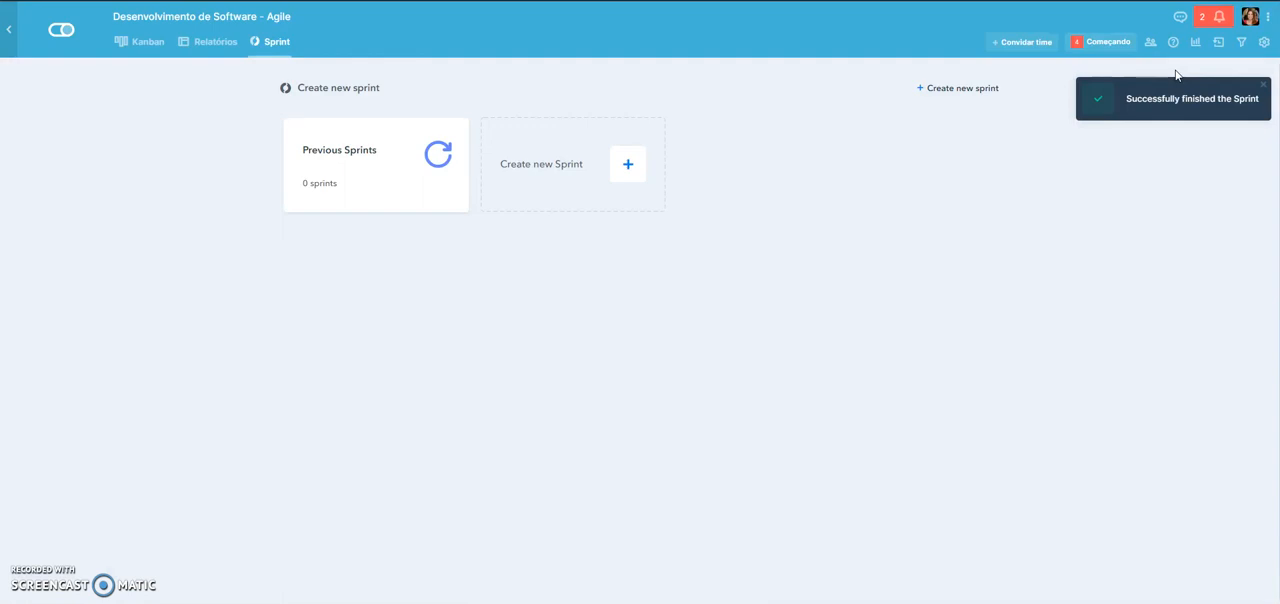
- Look over the cards on the Kanban board, then view the new sprint form and return to the board without creating a sprint
{"action": "left_click", "coordinate": [133, 45]}
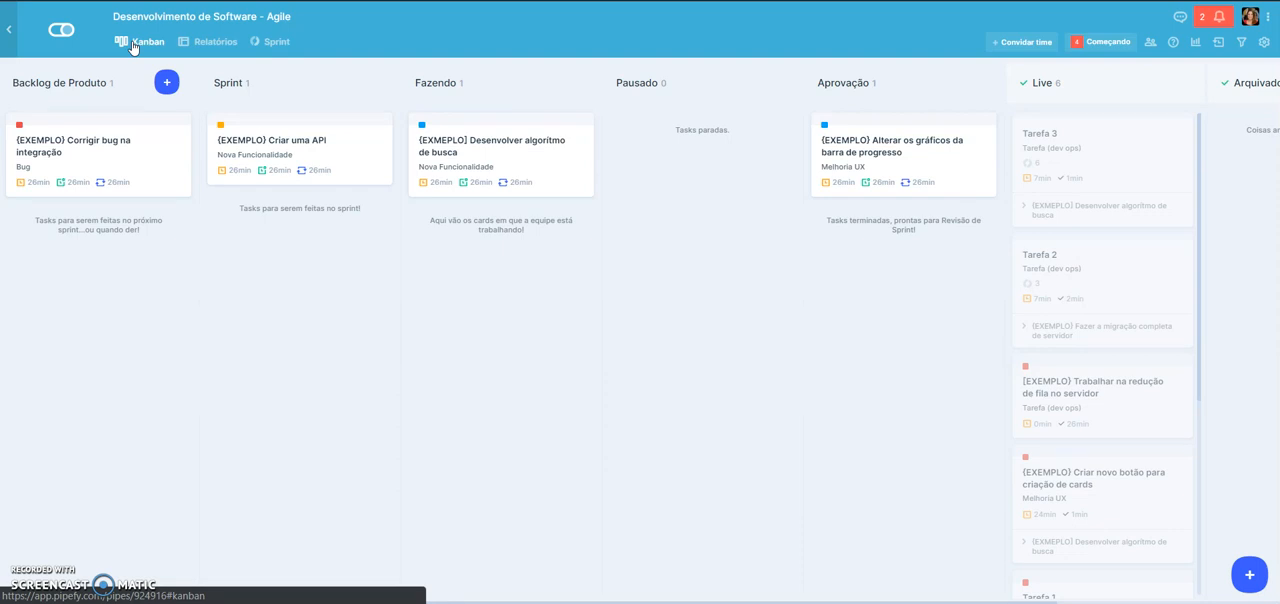
{"action": "left_click", "coordinate": [268, 46]}
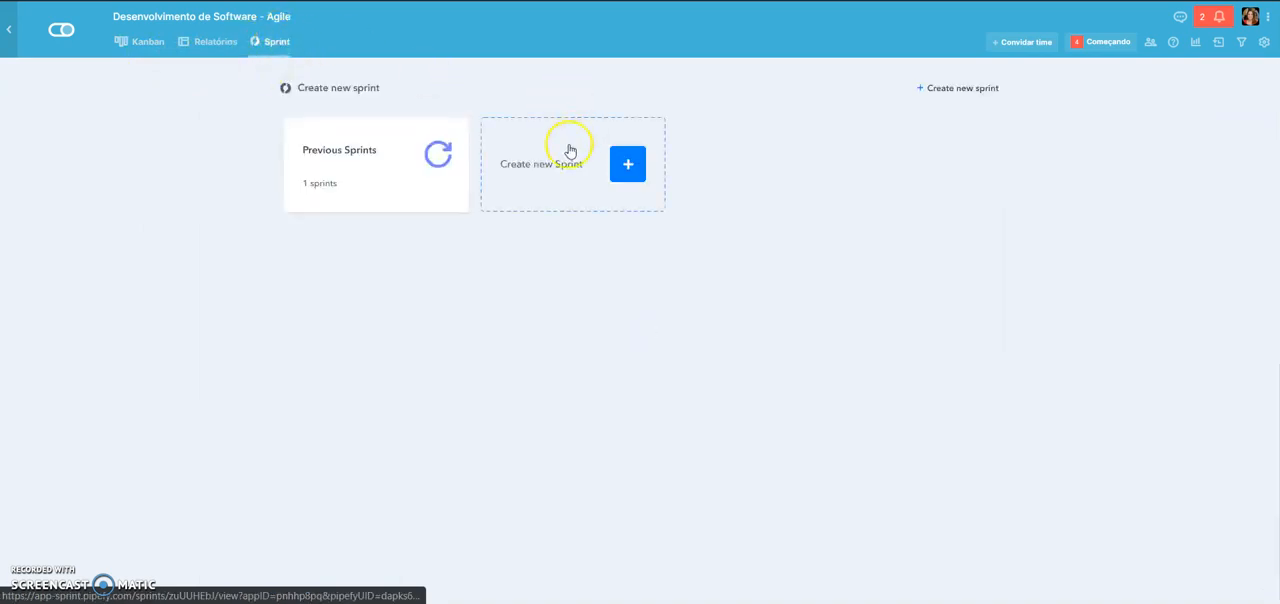
{"action": "left_click", "coordinate": [548, 180]}
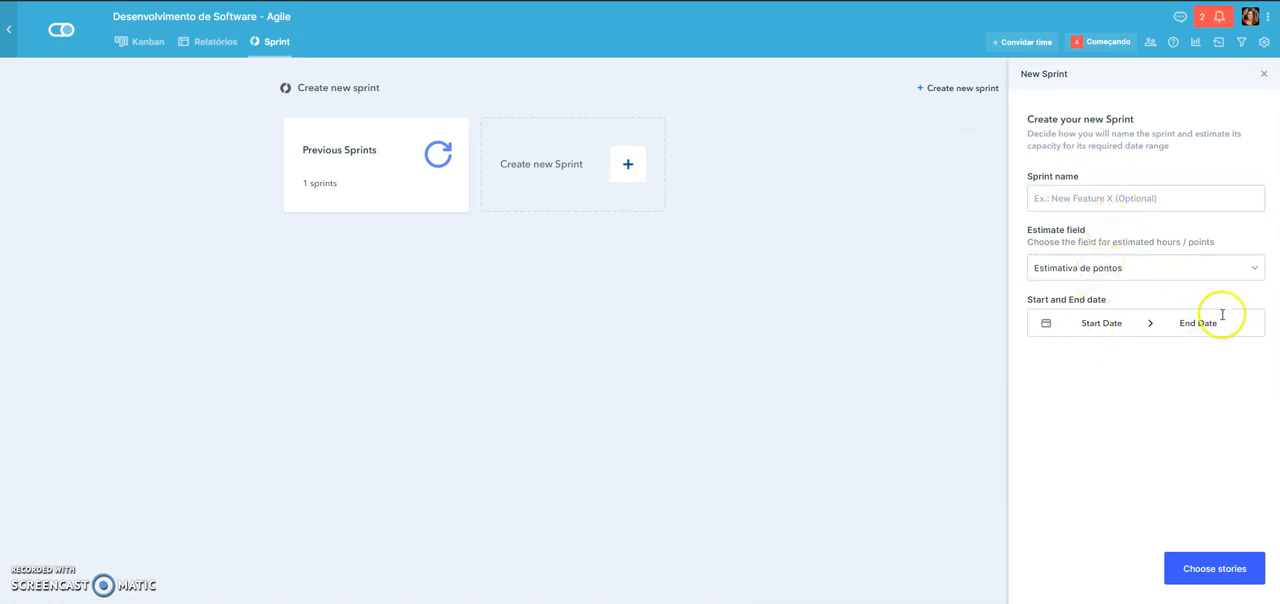
{"action": "left_click", "coordinate": [145, 45]}
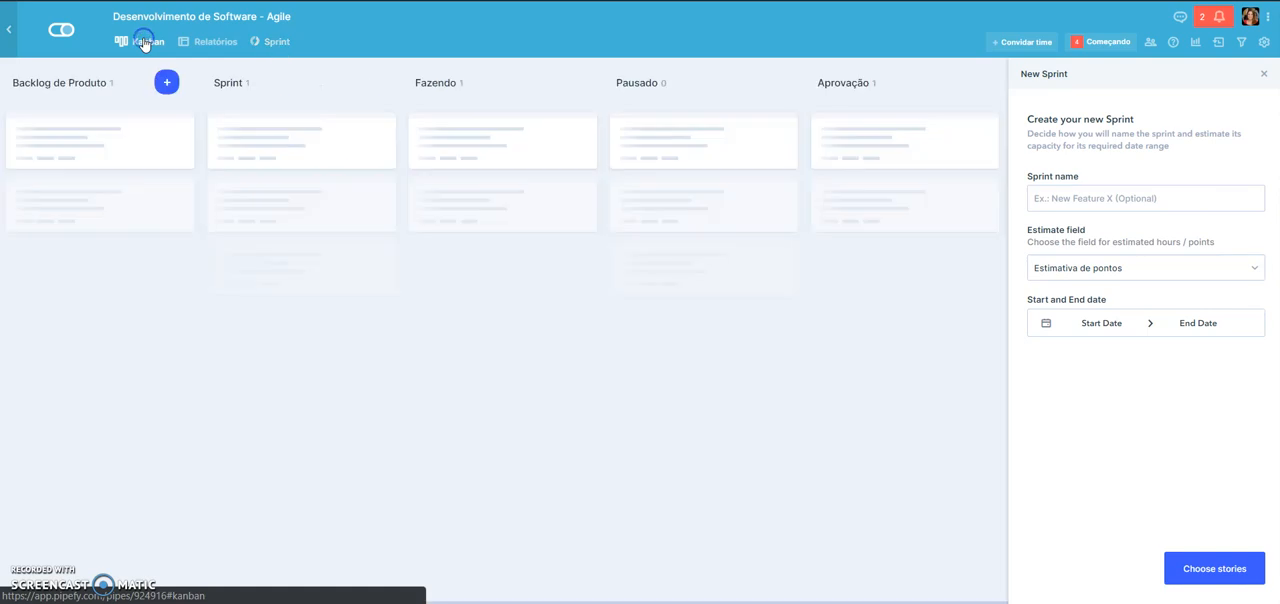
{"action": "left_click", "coordinate": [1263, 73]}
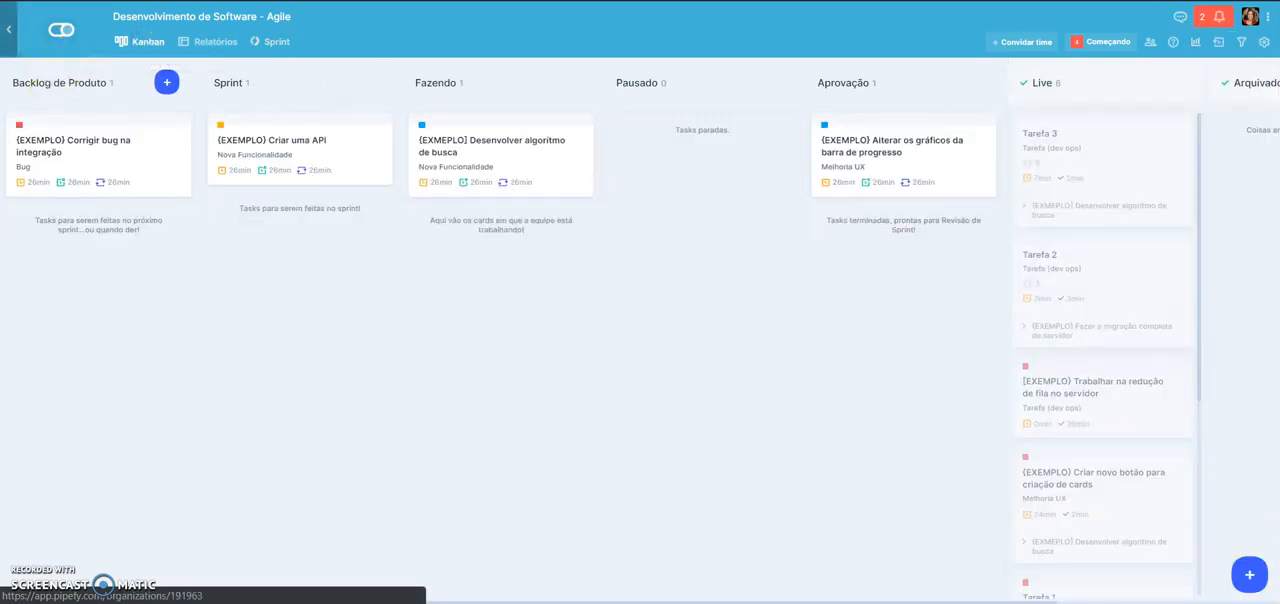